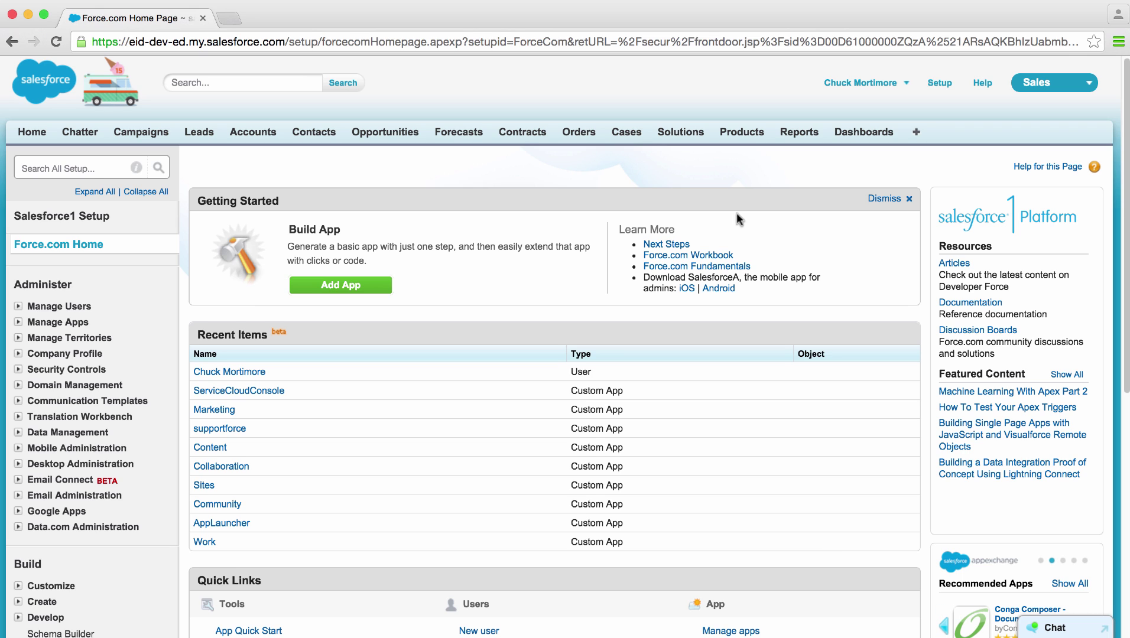
Step: Enable communities in Communities Settings with the available domain name 'eid', then save and confirm
{"action": "left_click", "coordinate": [56, 168]}
{"action": "type", "text": "Comm"}
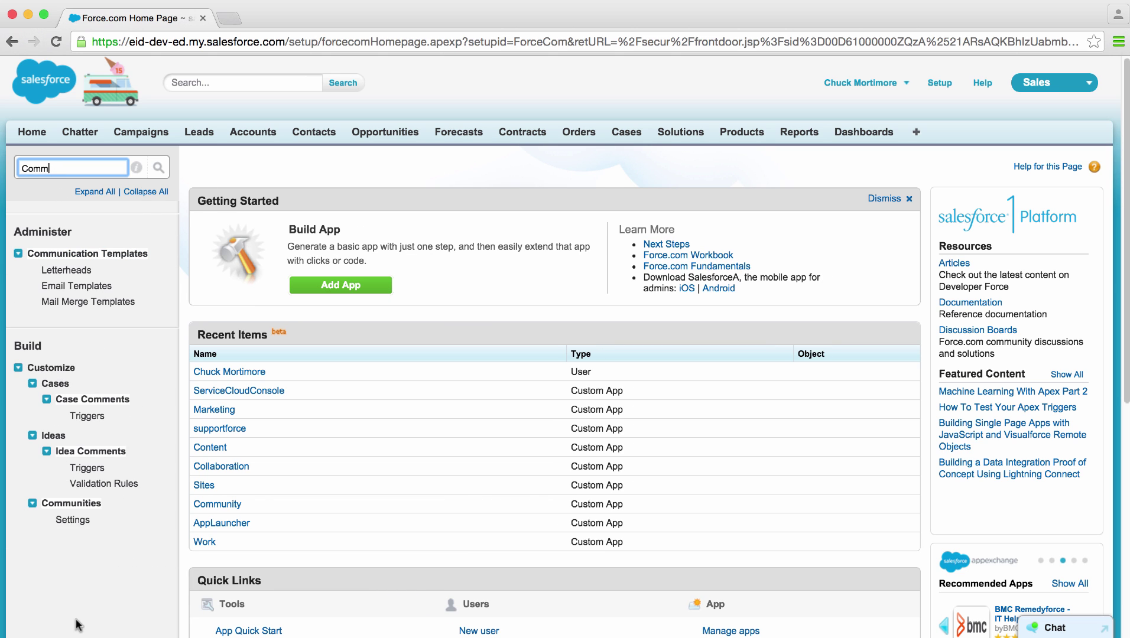
{"action": "left_click", "coordinate": [83, 522]}
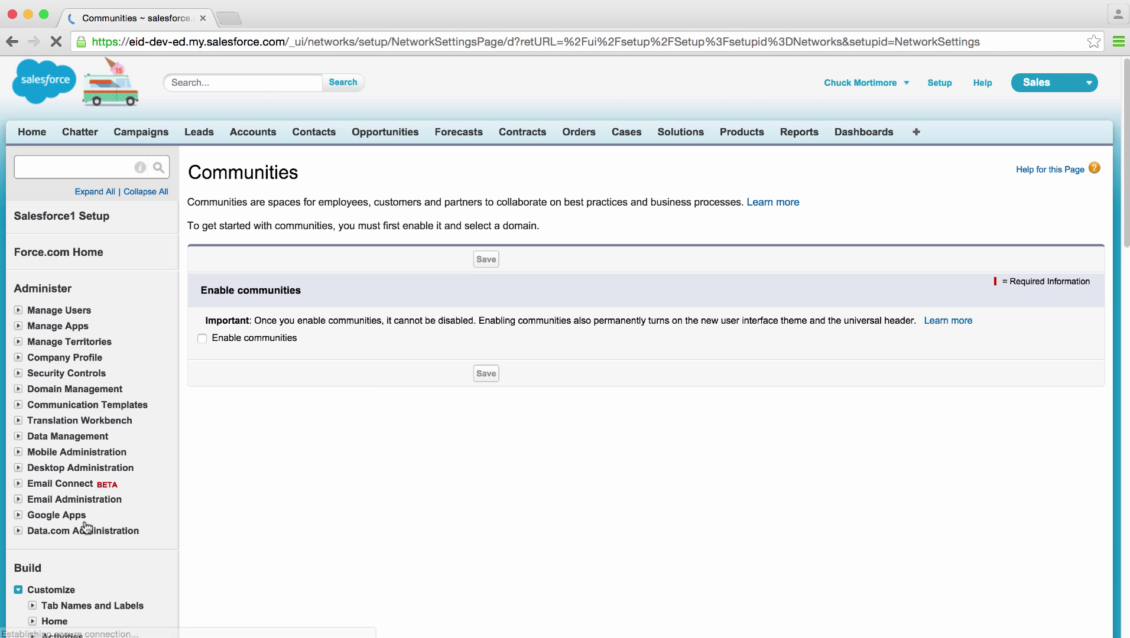
{"action": "left_click", "coordinate": [202, 339]}
{"action": "left_click", "coordinate": [340, 528]}
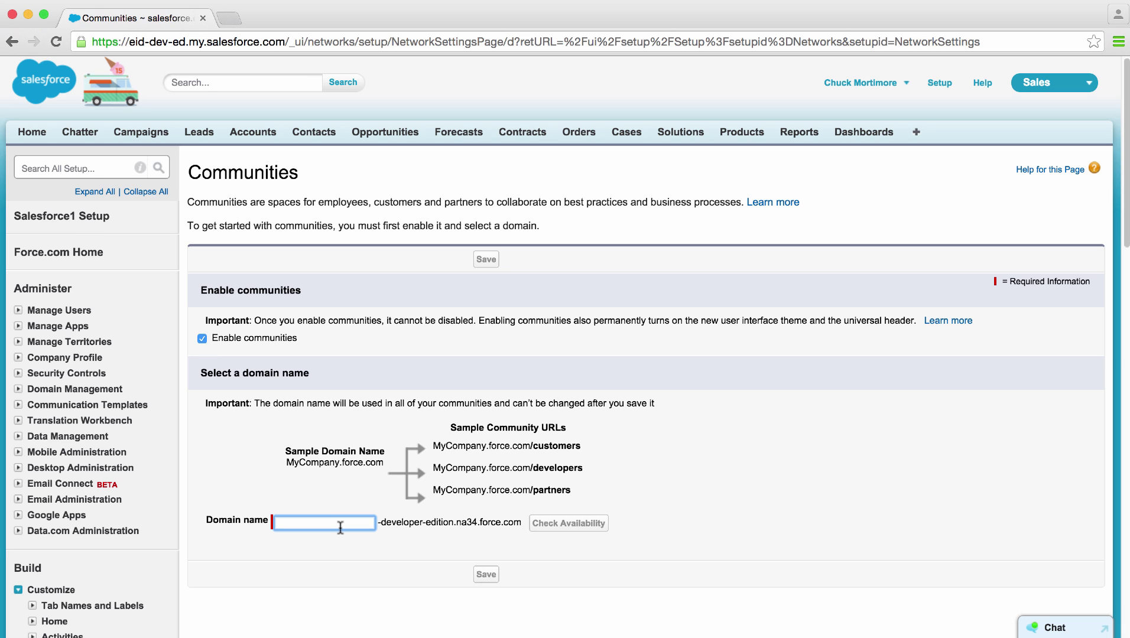
{"action": "type", "text": "eid"}
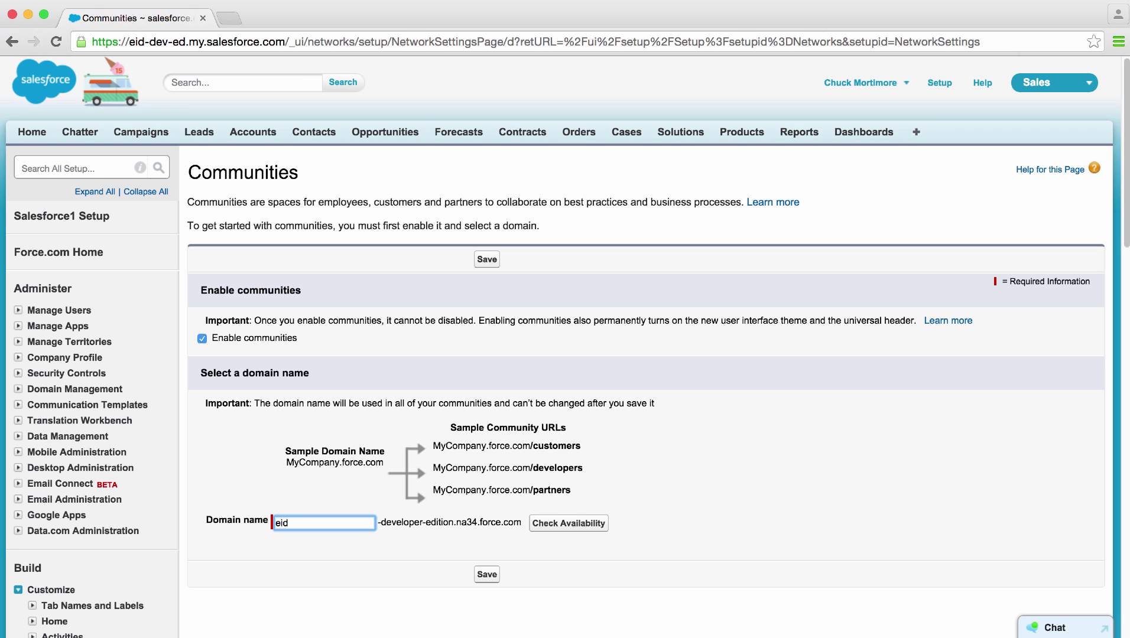
{"action": "left_click", "coordinate": [583, 531]}
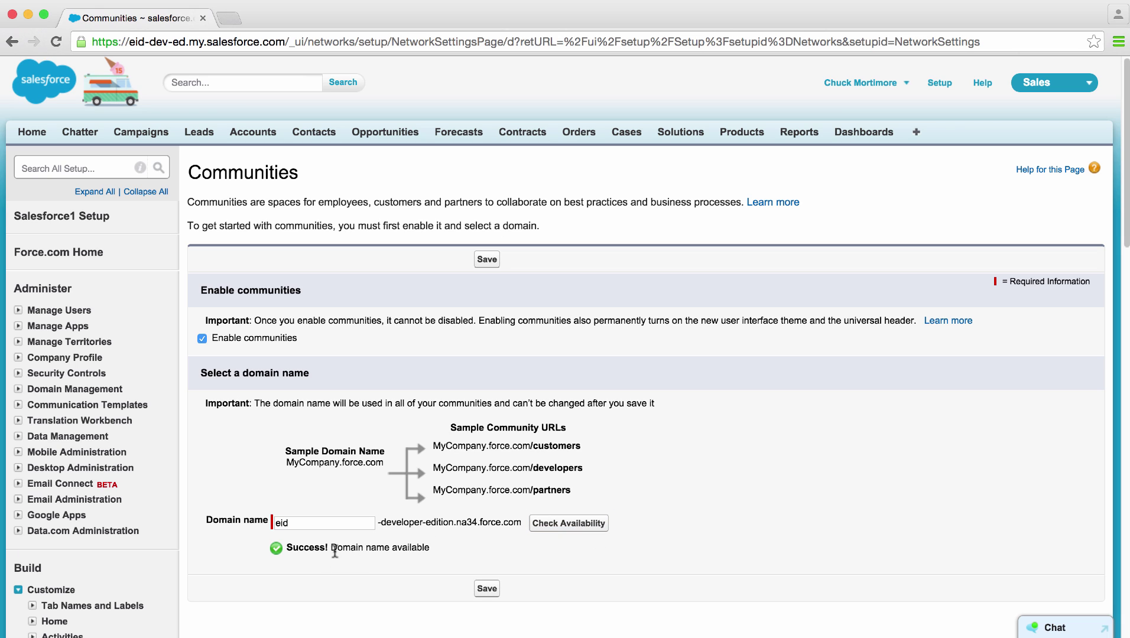
{"action": "left_click", "coordinate": [487, 589]}
{"action": "key", "text": "Return"}
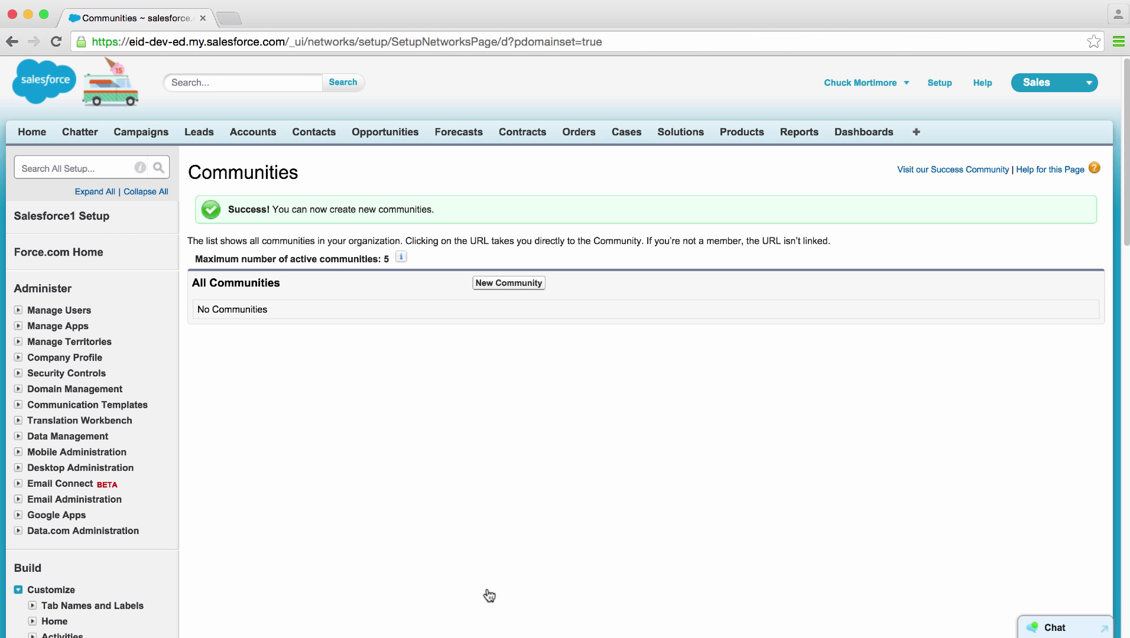
Step: Start a new community, browse the Service, Identity and All templates, and choose Aloha
{"action": "left_click", "coordinate": [512, 285]}
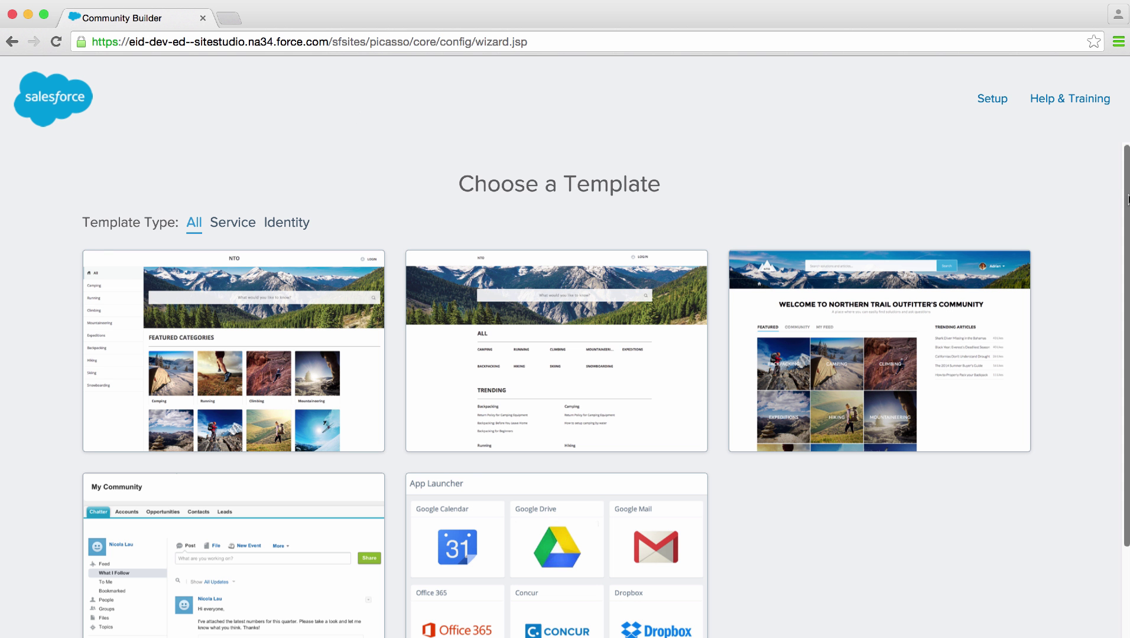
{"action": "scroll", "coordinate": [1119, 315], "scroll_direction": "down", "scroll_amount": 3}
{"action": "scroll", "coordinate": [1120, 315], "scroll_direction": "up", "scroll_amount": 2}
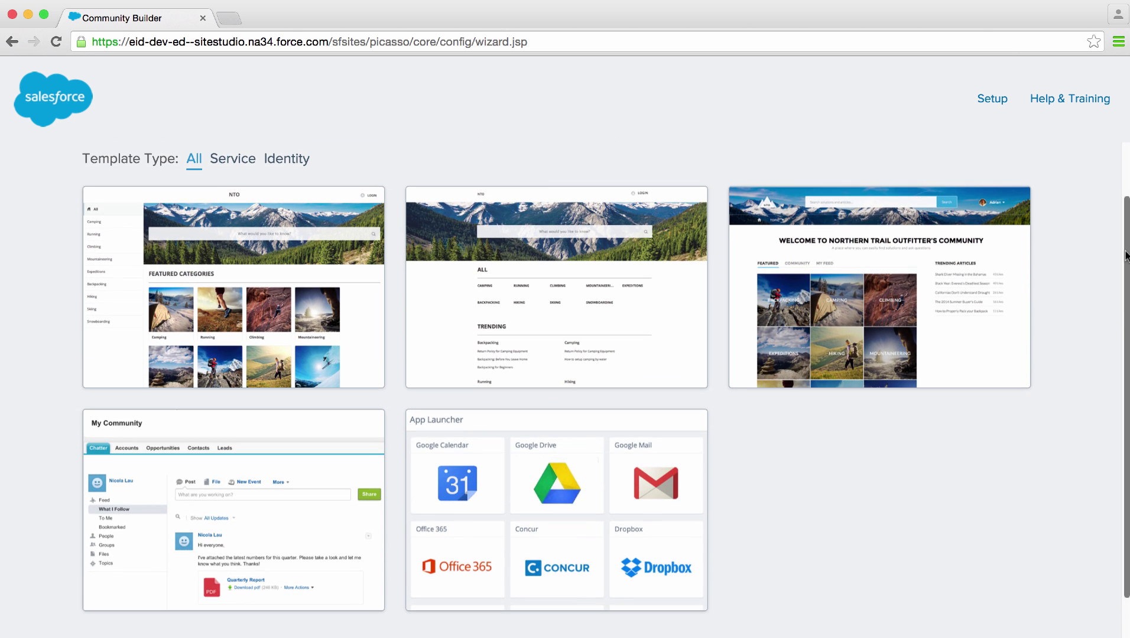
{"action": "left_click", "coordinate": [240, 164]}
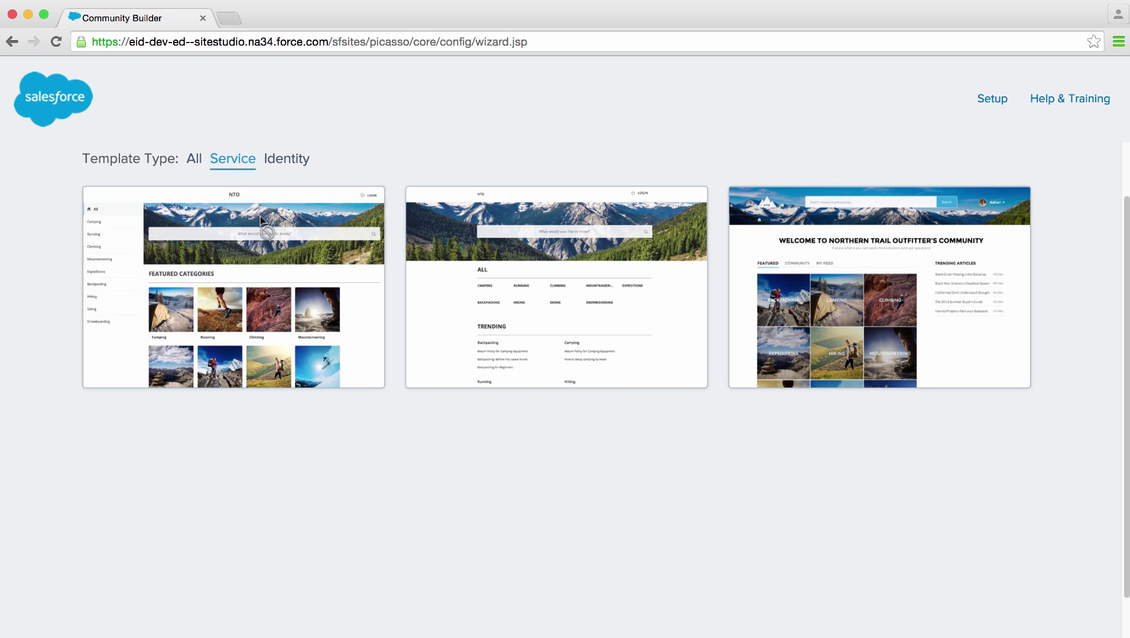
{"action": "mouse_move", "coordinate": [487, 239]}
{"action": "left_click", "coordinate": [307, 160]}
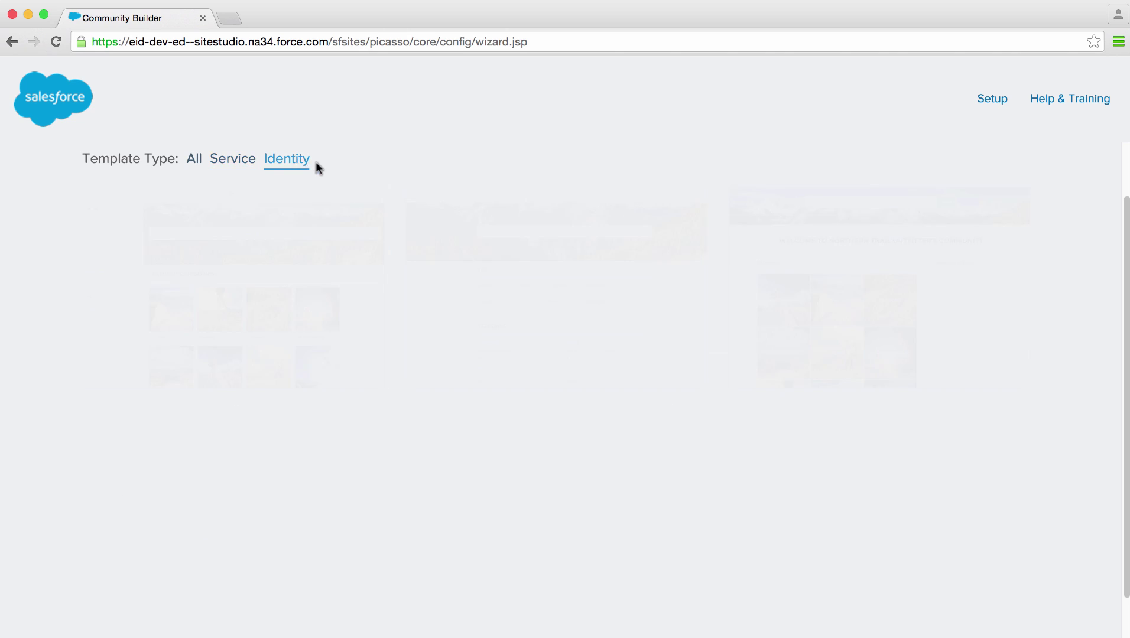
{"action": "left_click", "coordinate": [194, 159]}
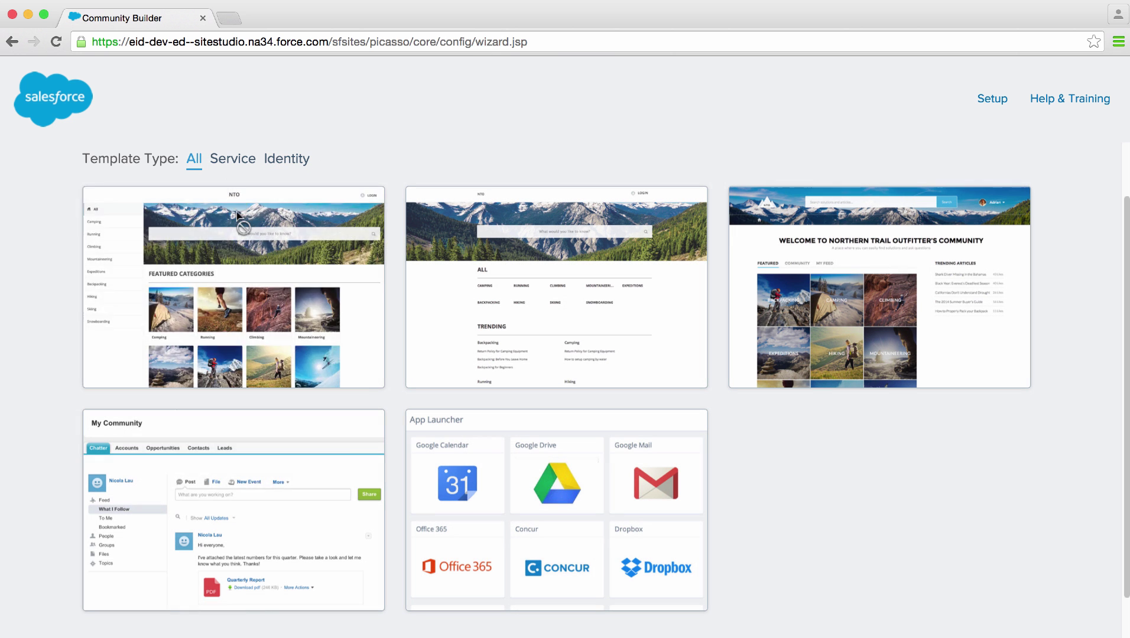
{"action": "mouse_move", "coordinate": [258, 552]}
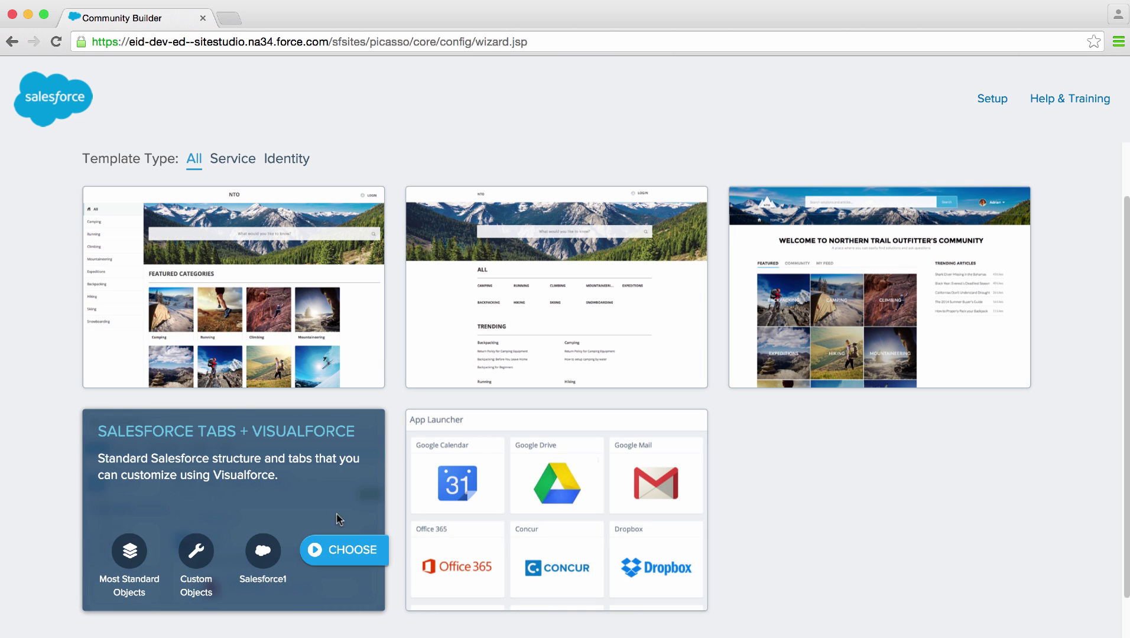
{"action": "mouse_move", "coordinate": [561, 496]}
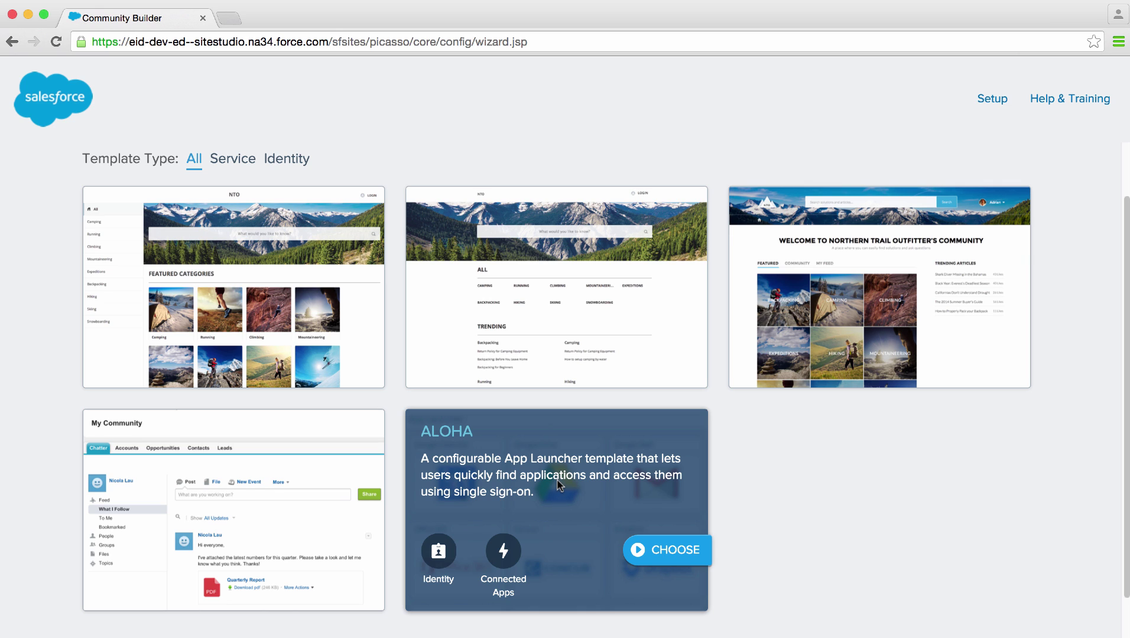
{"action": "left_click", "coordinate": [656, 560]}
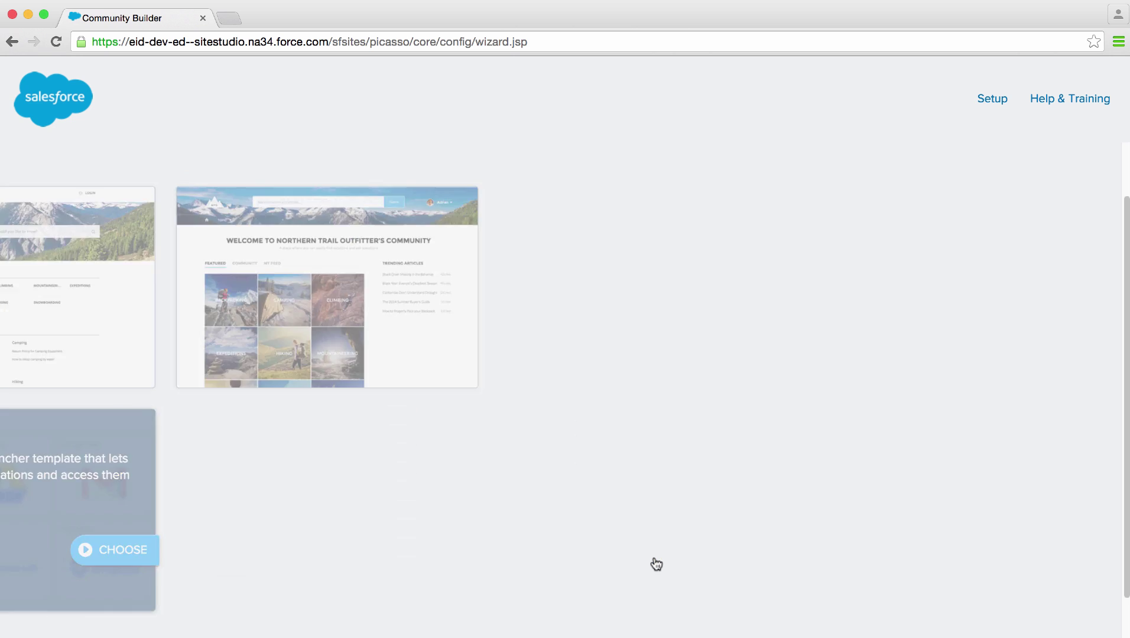
Step: Name the new community 'Customers' with a blank URL and create it
{"action": "left_click", "coordinate": [521, 309]}
{"action": "type", "text": "Customers"}
{"action": "key", "text": "Tab"}
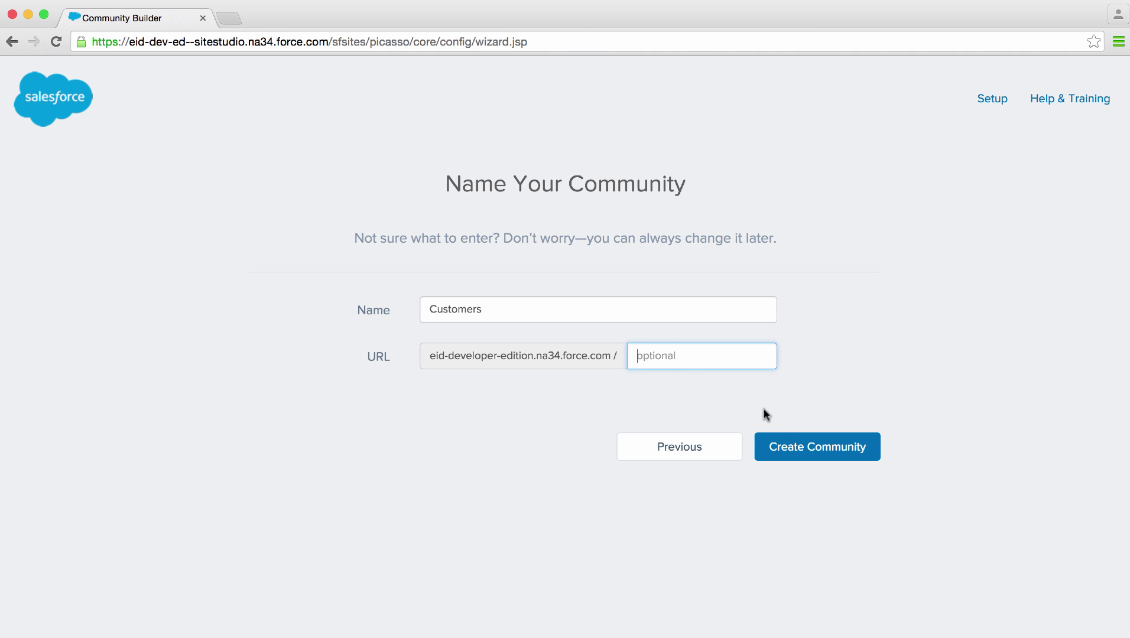
{"action": "left_click", "coordinate": [813, 448]}
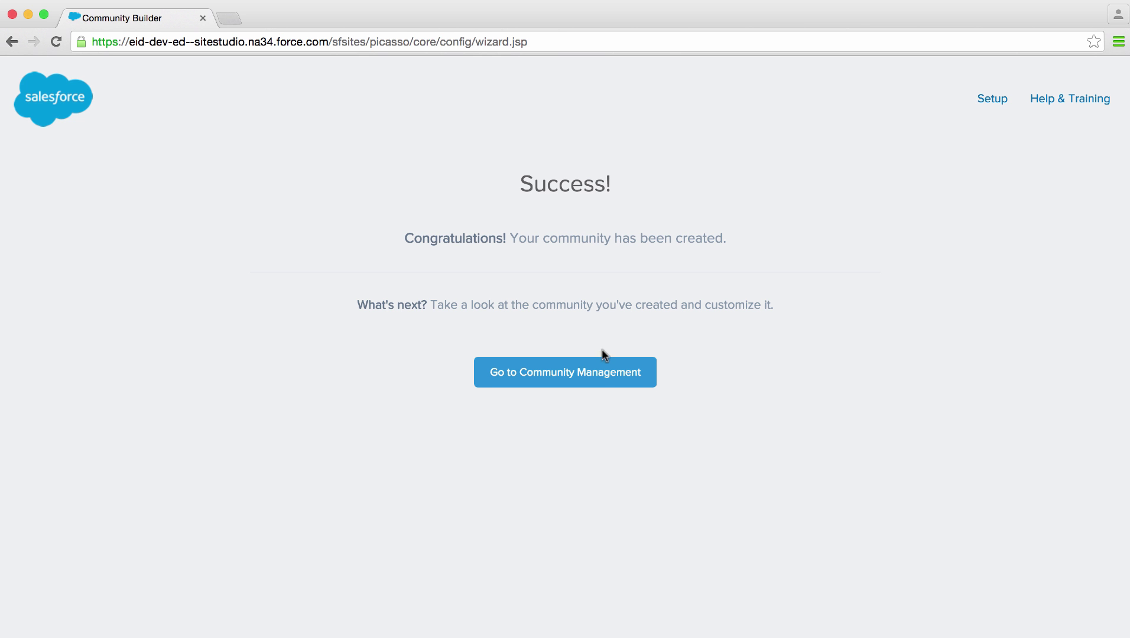
Step: Go to Community Management and open Administration > Members
{"action": "left_click", "coordinate": [577, 372]}
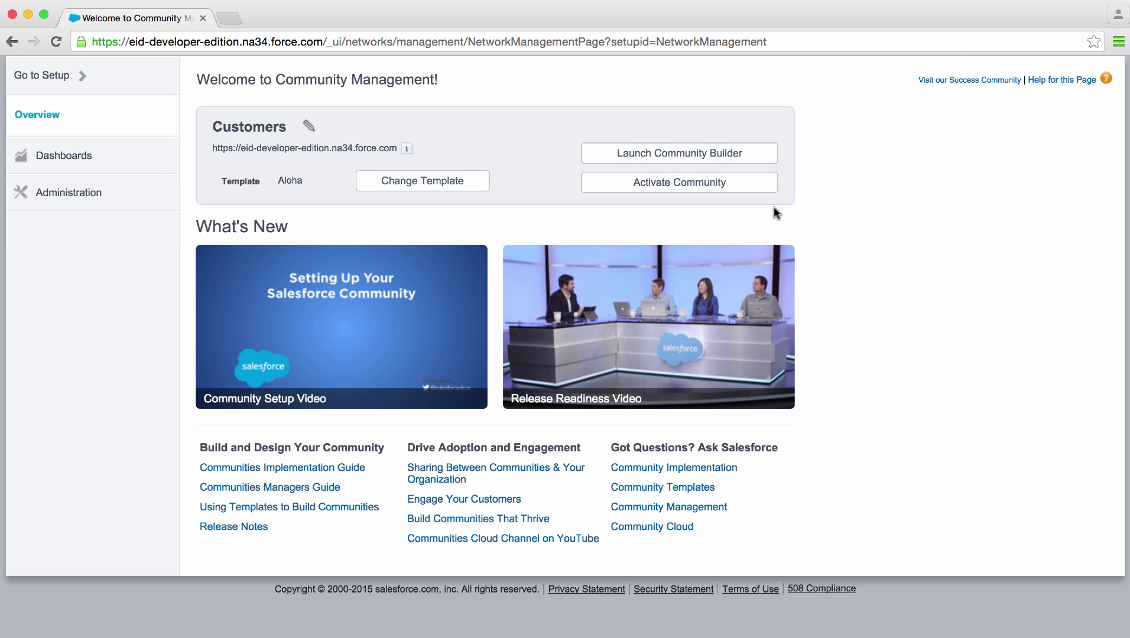
{"action": "left_click", "coordinate": [81, 201]}
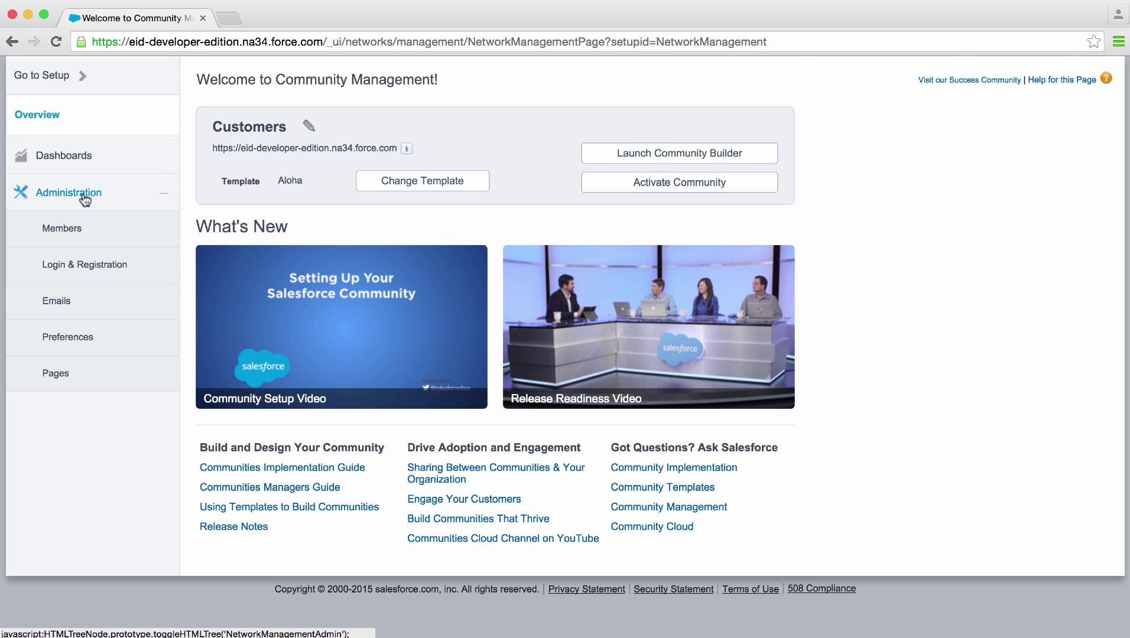
{"action": "left_click", "coordinate": [71, 227]}
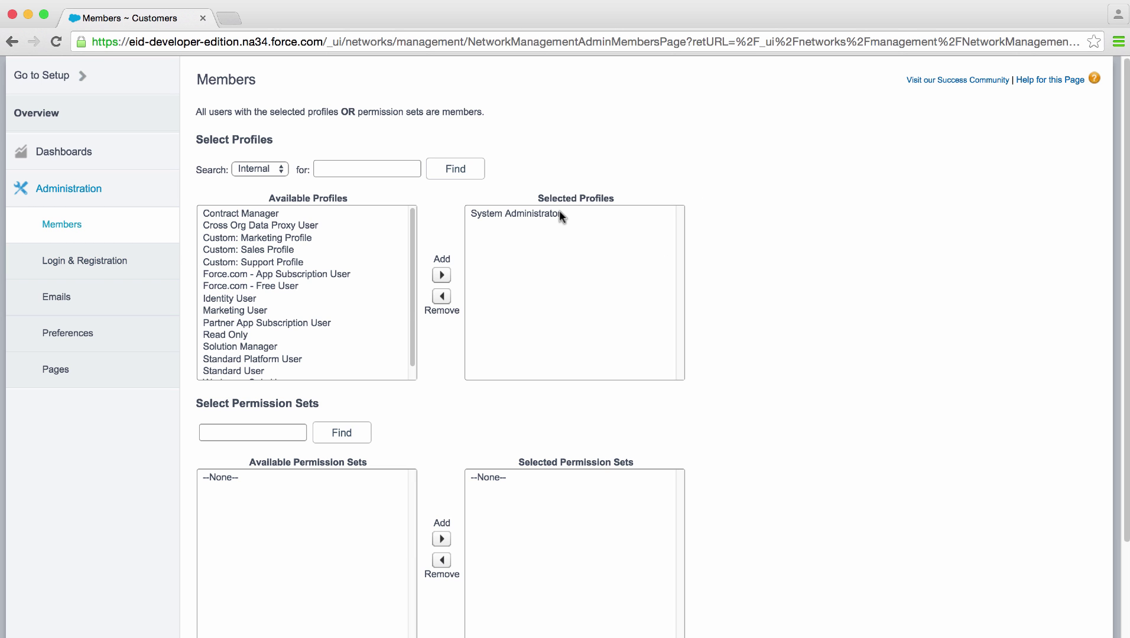
Step: Add the Portal profile Customers as a community member, save, and go to Login & Registration
{"action": "left_click", "coordinate": [261, 168]}
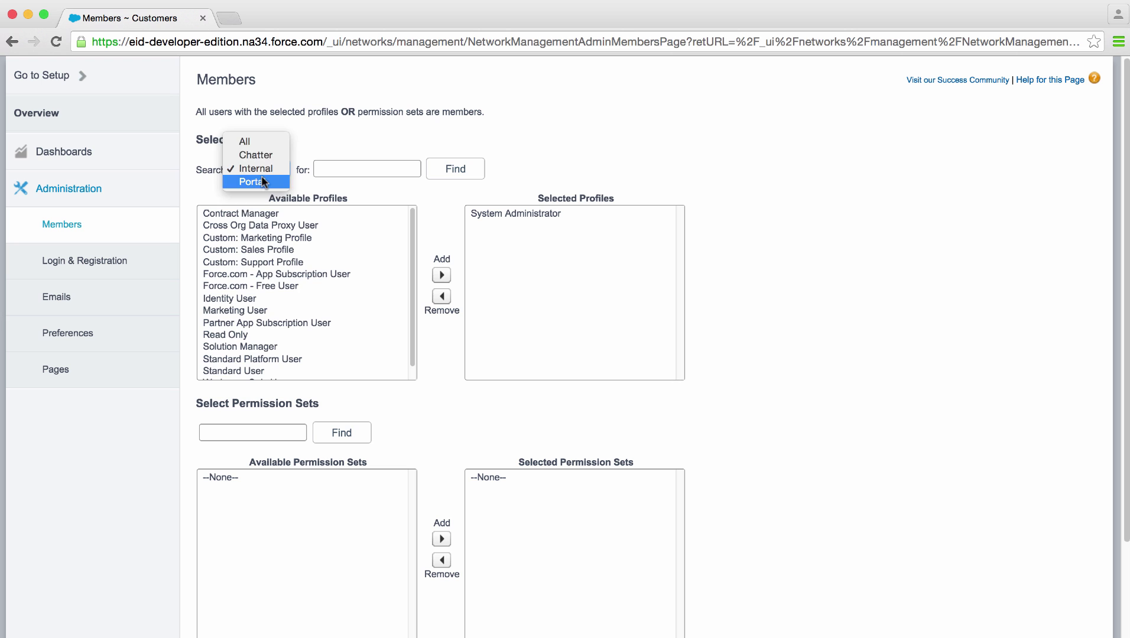
{"action": "left_click", "coordinate": [263, 181]}
{"action": "left_click", "coordinate": [243, 298]}
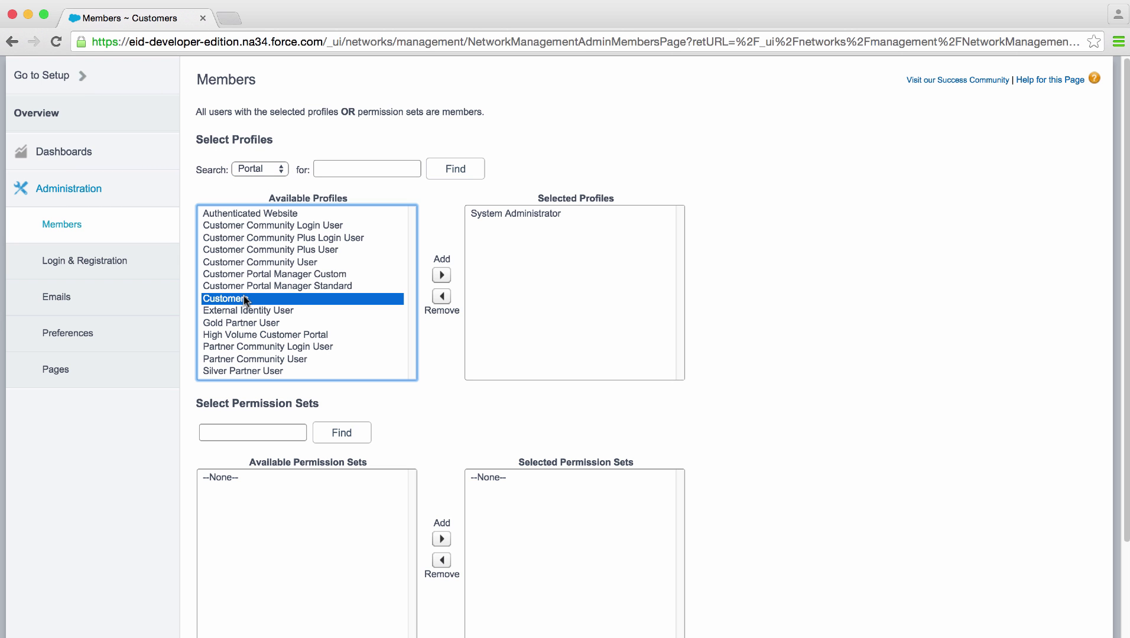
{"action": "left_click", "coordinate": [443, 276]}
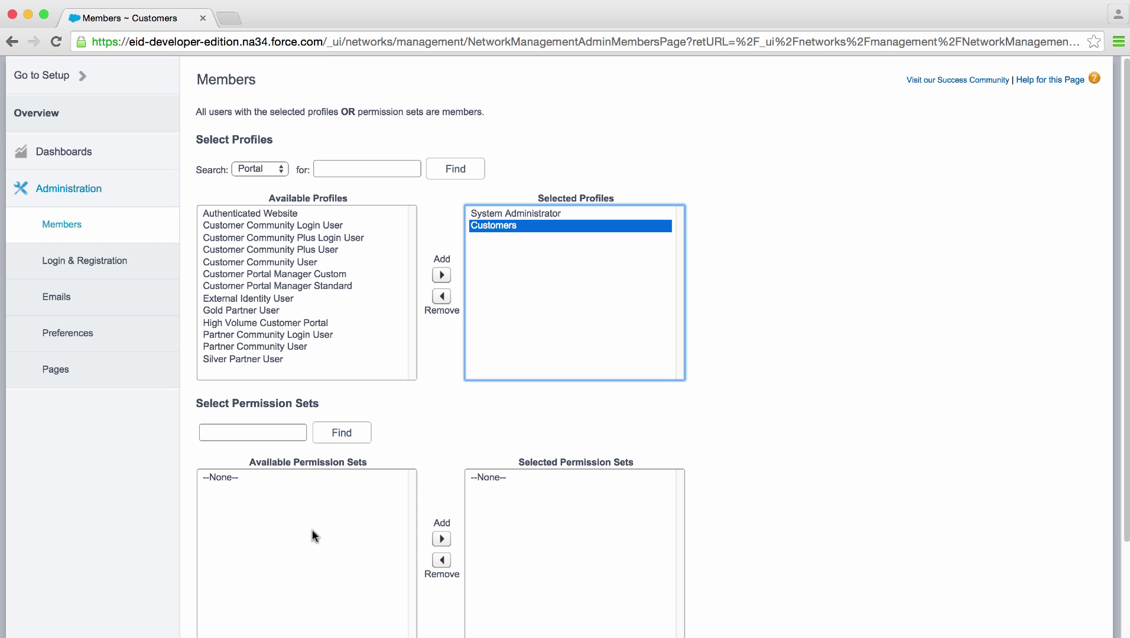
{"action": "left_click", "coordinate": [1122, 566]}
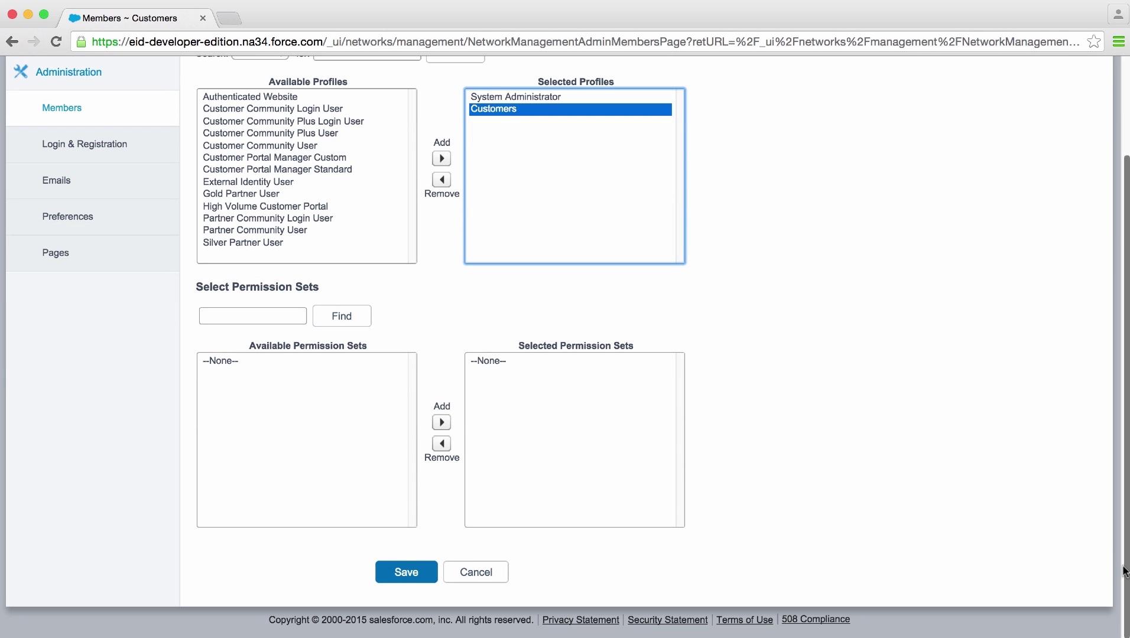
{"action": "left_click", "coordinate": [406, 572]}
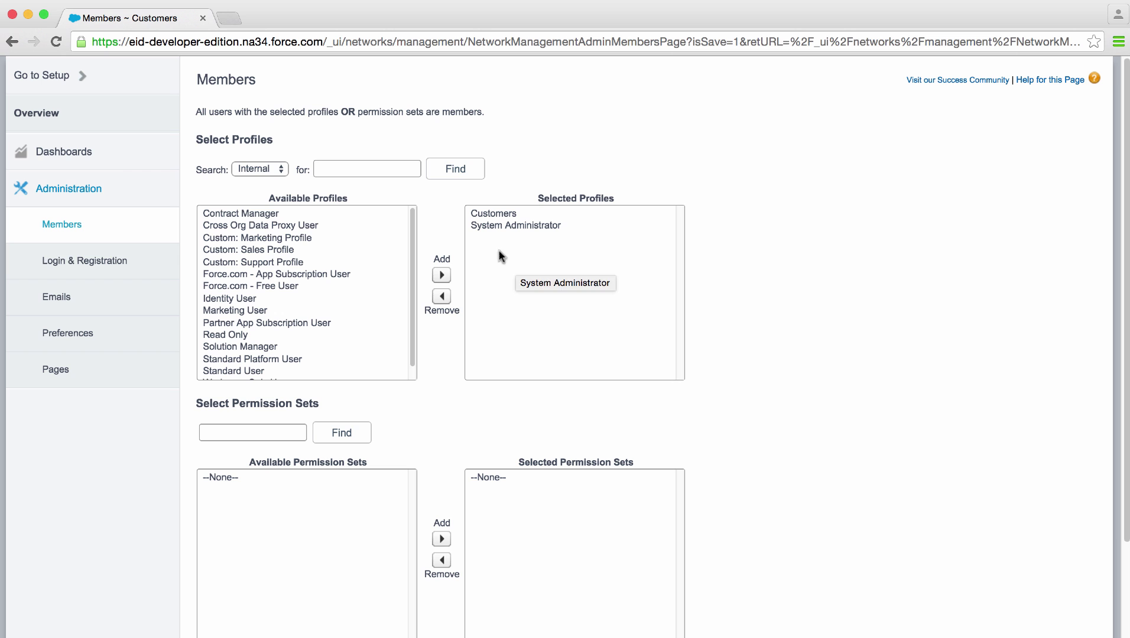
{"action": "left_click", "coordinate": [63, 256]}
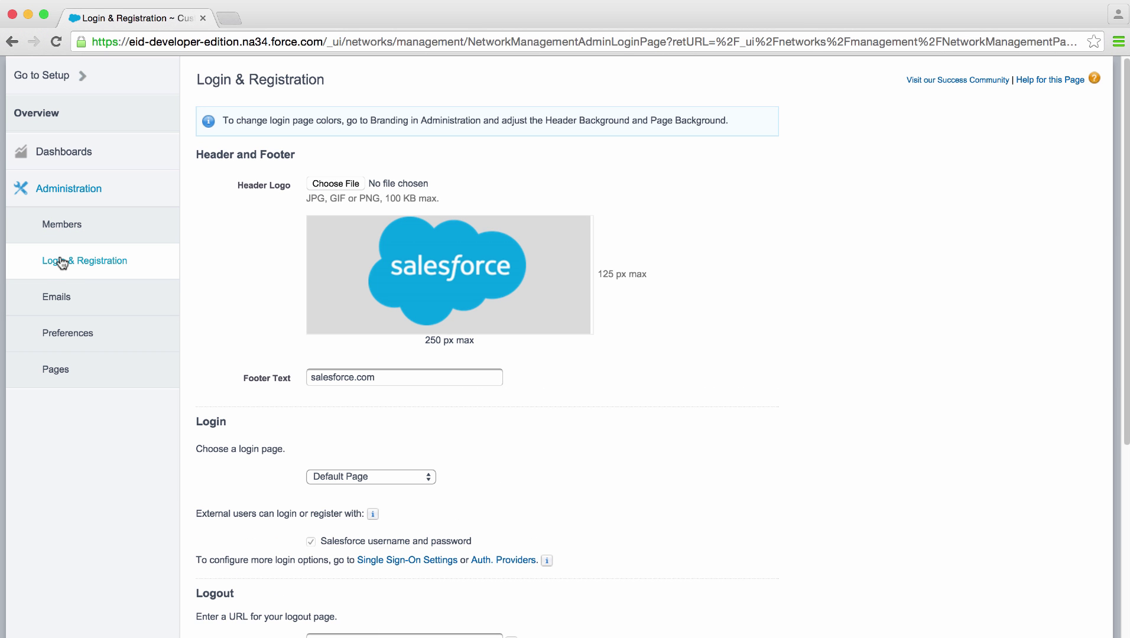
Step: Set the login header logo to fix-logotype-black.png
{"action": "left_click", "coordinate": [358, 187]}
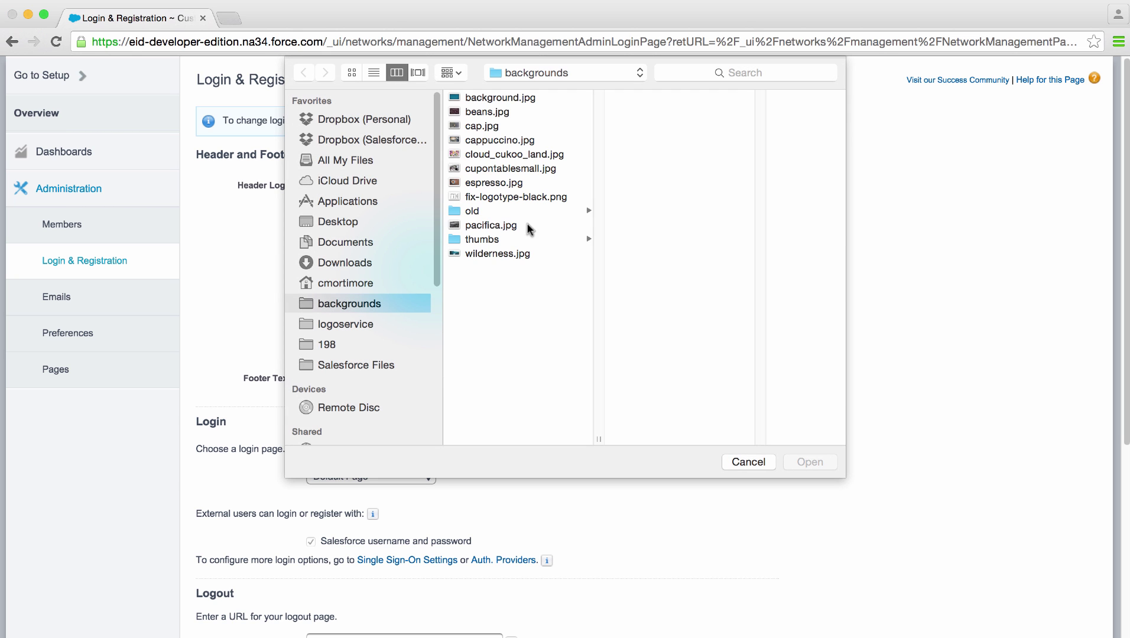
{"action": "left_click", "coordinate": [528, 197]}
{"action": "key", "text": "Return"}
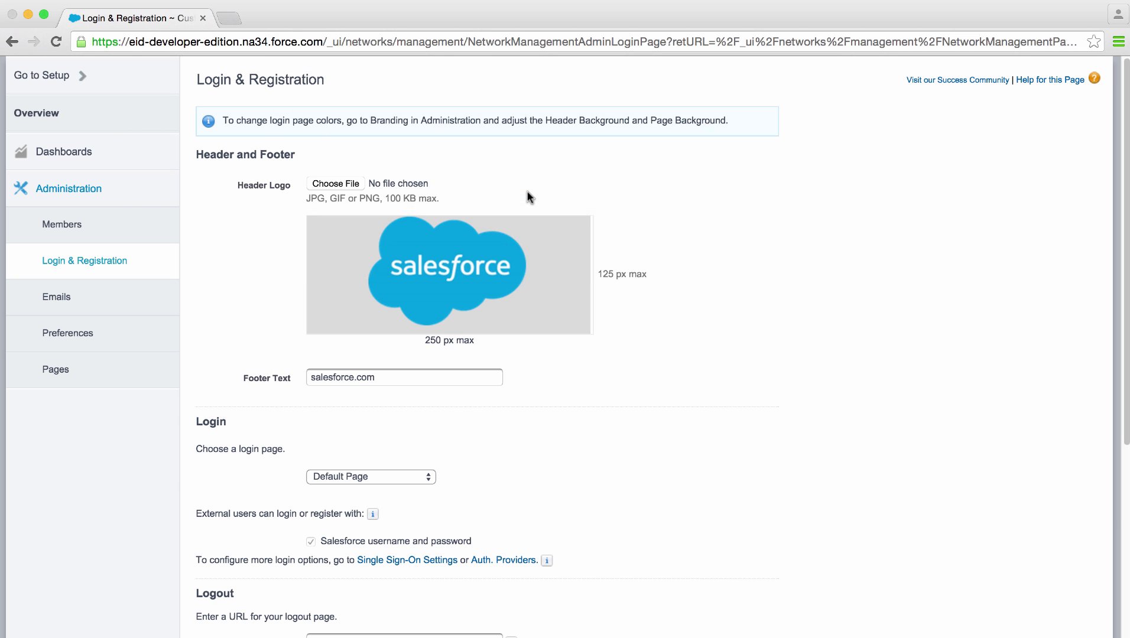
Step: Change the footer text to 'Fix Coffee' and save the login settings
{"action": "double_click", "coordinate": [423, 233]}
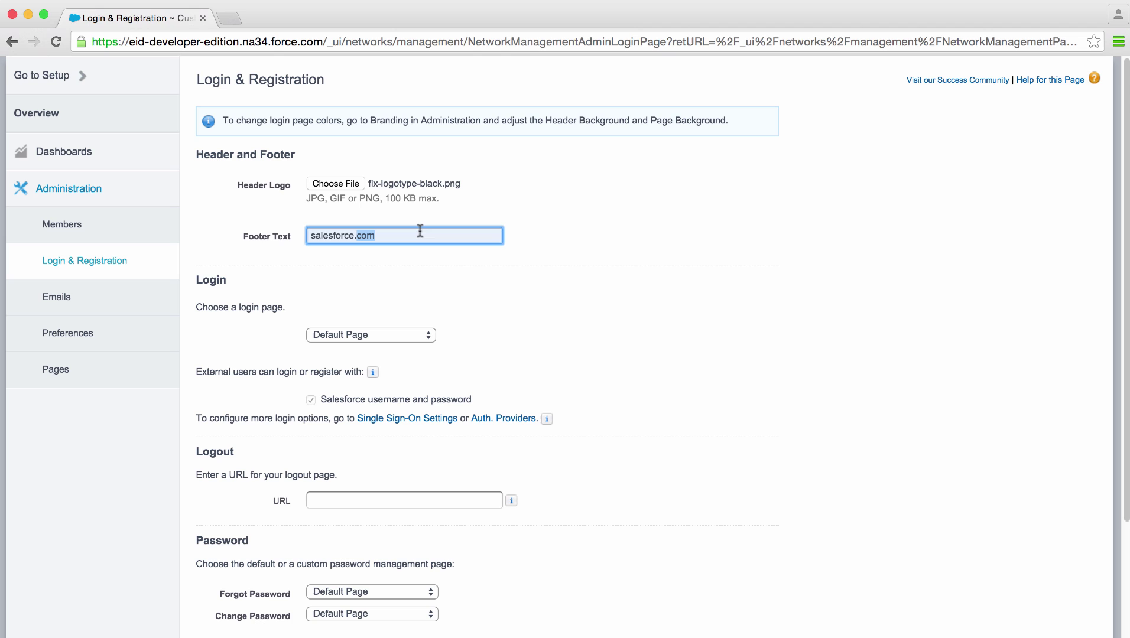
{"action": "key", "text": "super+a"}
{"action": "type", "text": "Fix Coffee"}
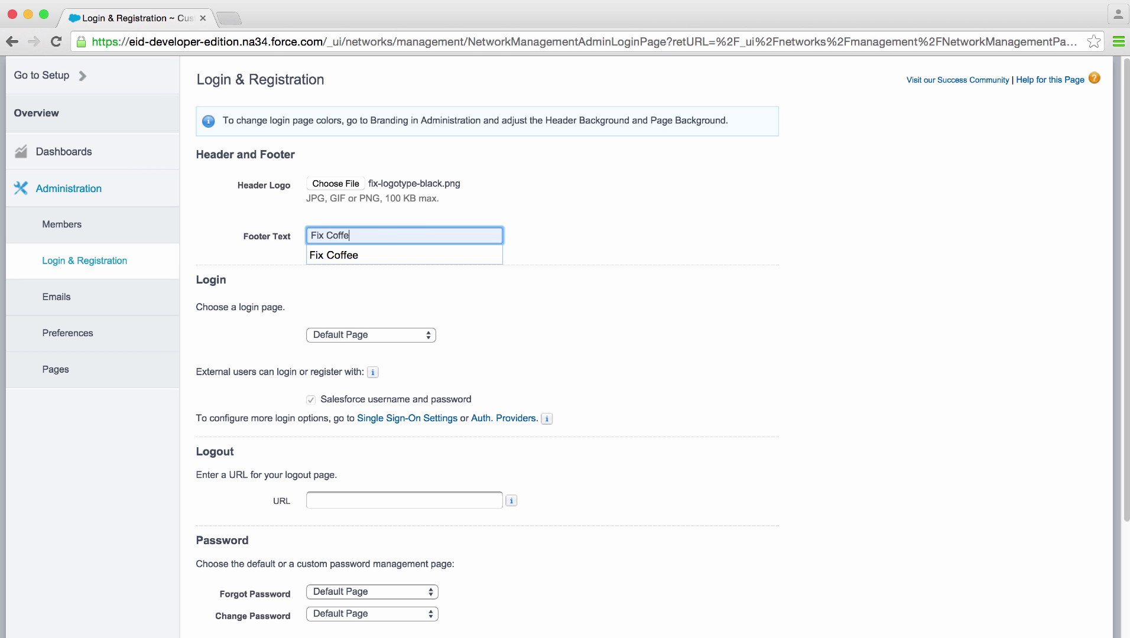
{"action": "key", "text": "Tab"}
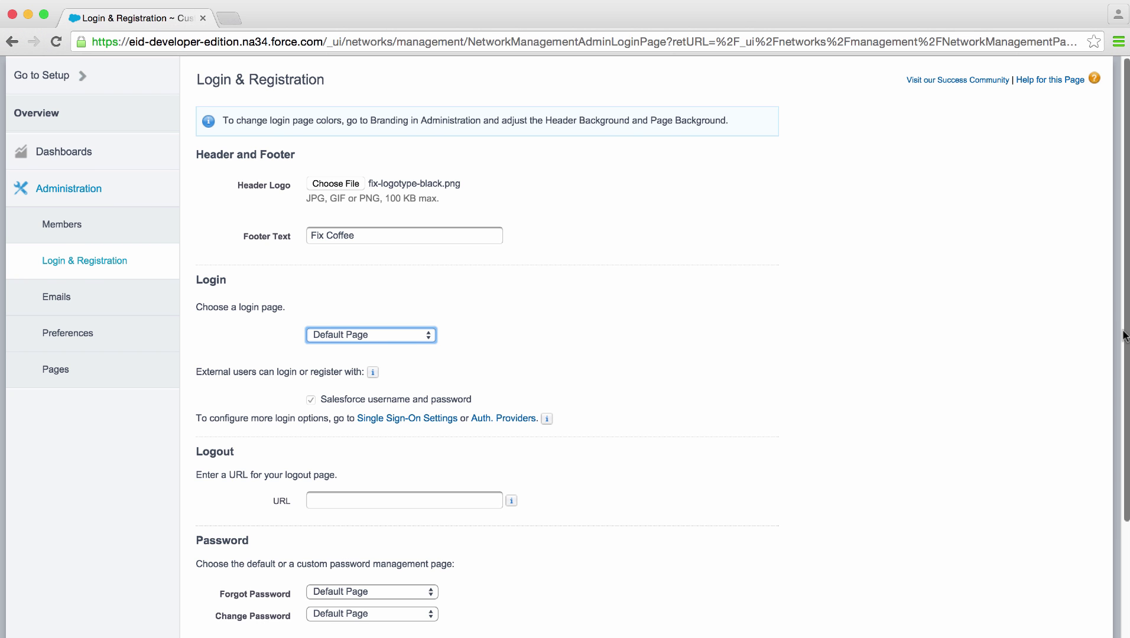
{"action": "scroll", "coordinate": [1126, 408], "scroll_direction": "down", "scroll_amount": 2}
{"action": "scroll", "coordinate": [1127, 408], "scroll_direction": "down", "scroll_amount": 2}
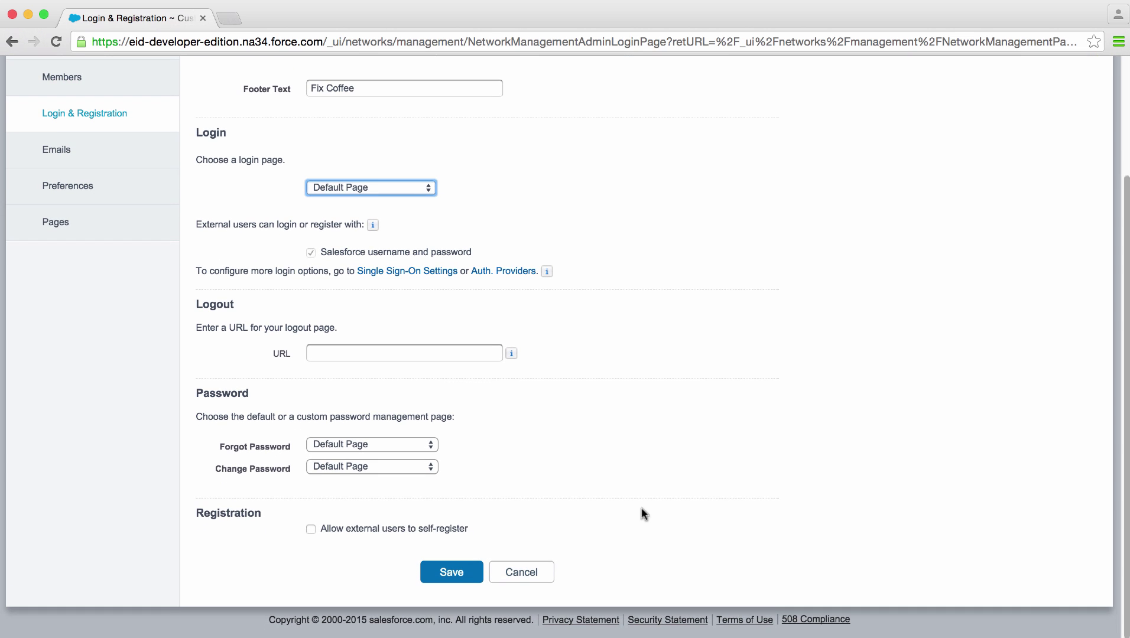
{"action": "left_click", "coordinate": [470, 575]}
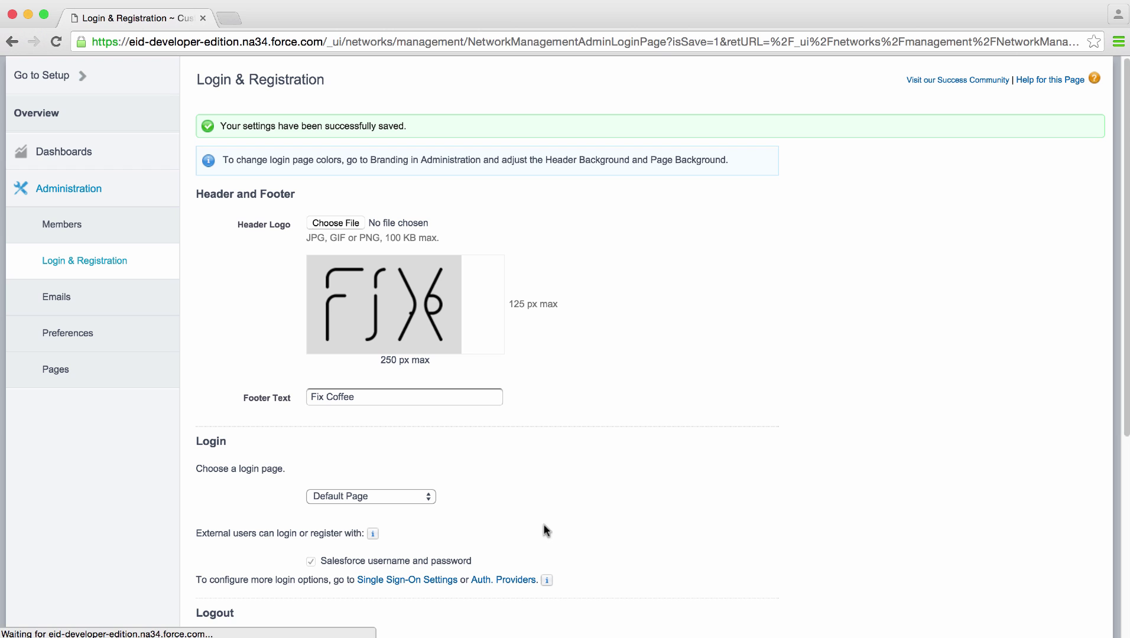
Step: View the community login URL in a private window, then launch Community Builder
{"action": "key", "text": "super+shift+n"}
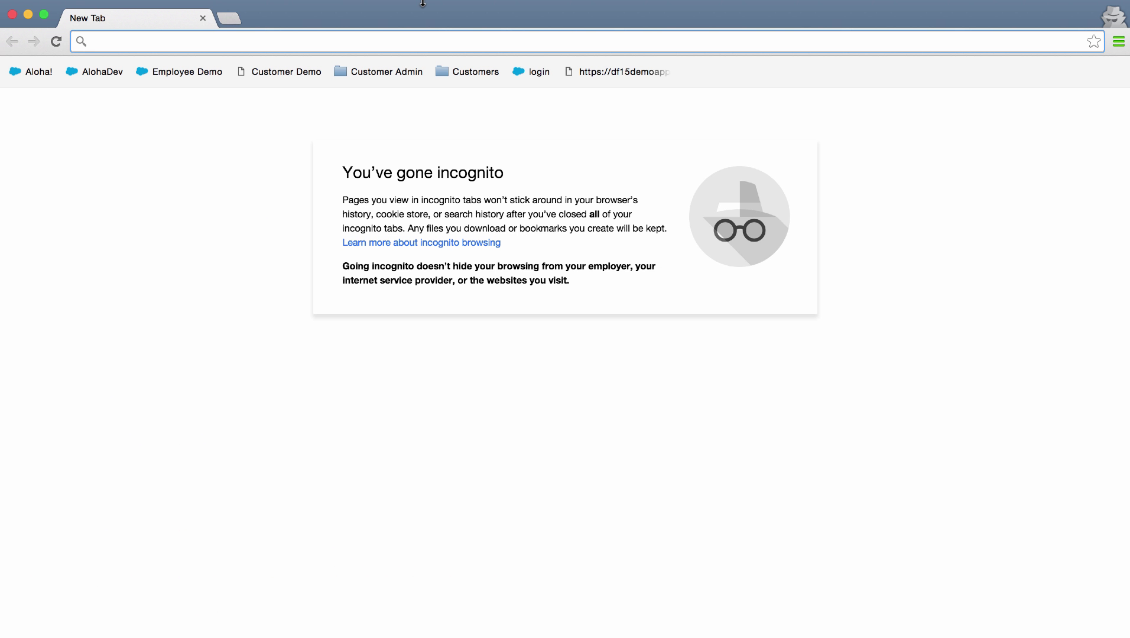
{"action": "type", "text": "https://eid-developer-edition.na34.force.com"}
{"action": "key", "text": "Return"}
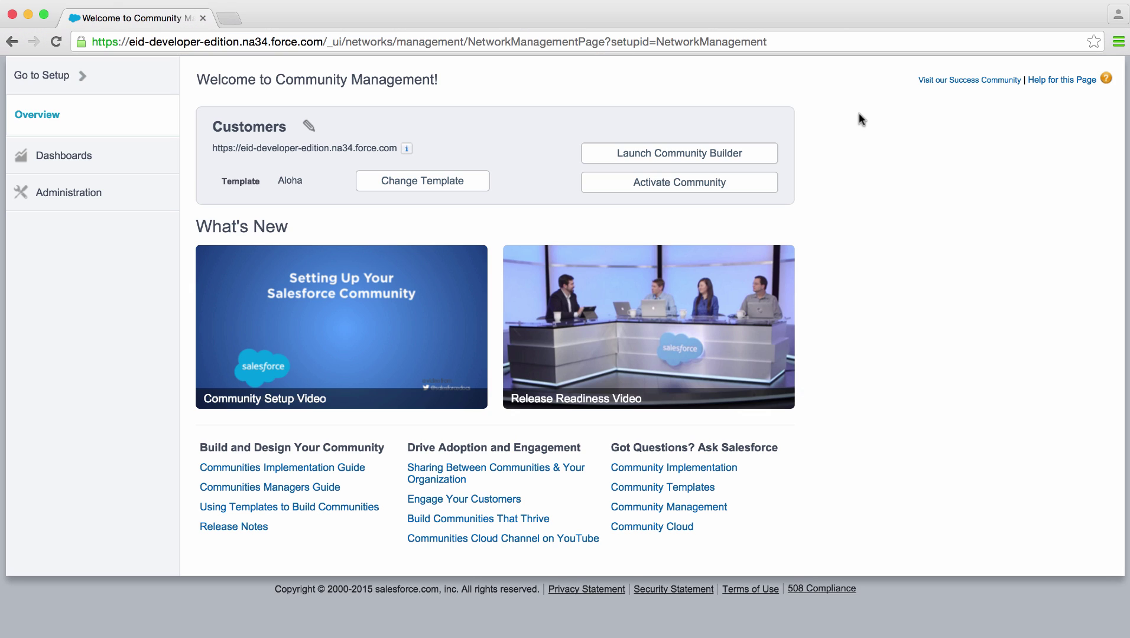
{"action": "left_click", "coordinate": [690, 154]}
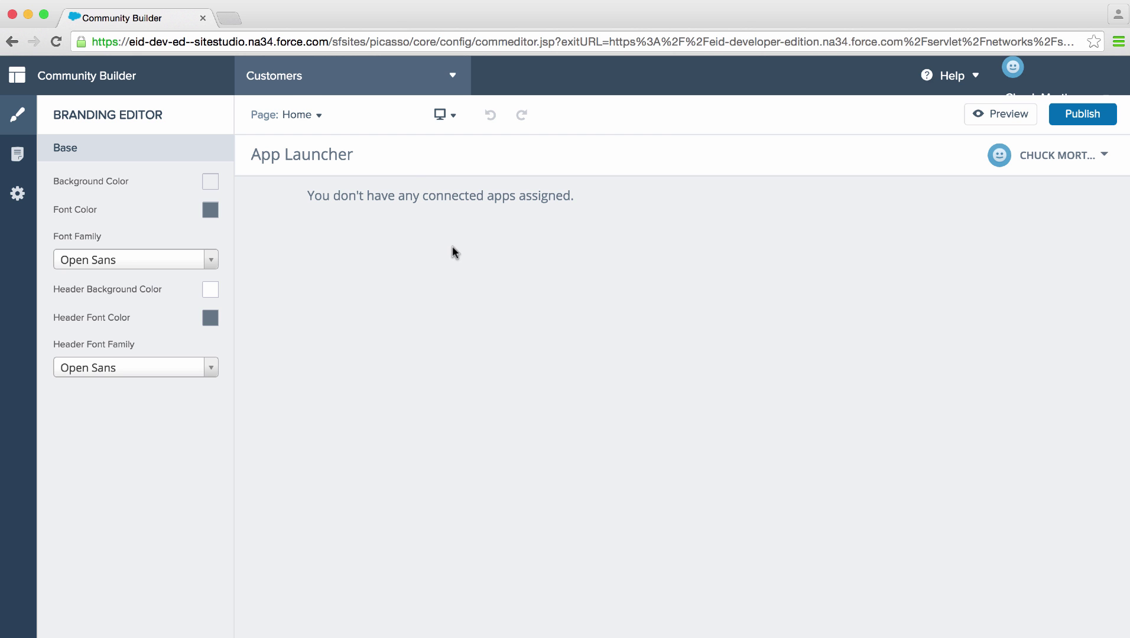
Step: On the Login page, set cupontablesmall.jpg as the background image
{"action": "left_click", "coordinate": [297, 115]}
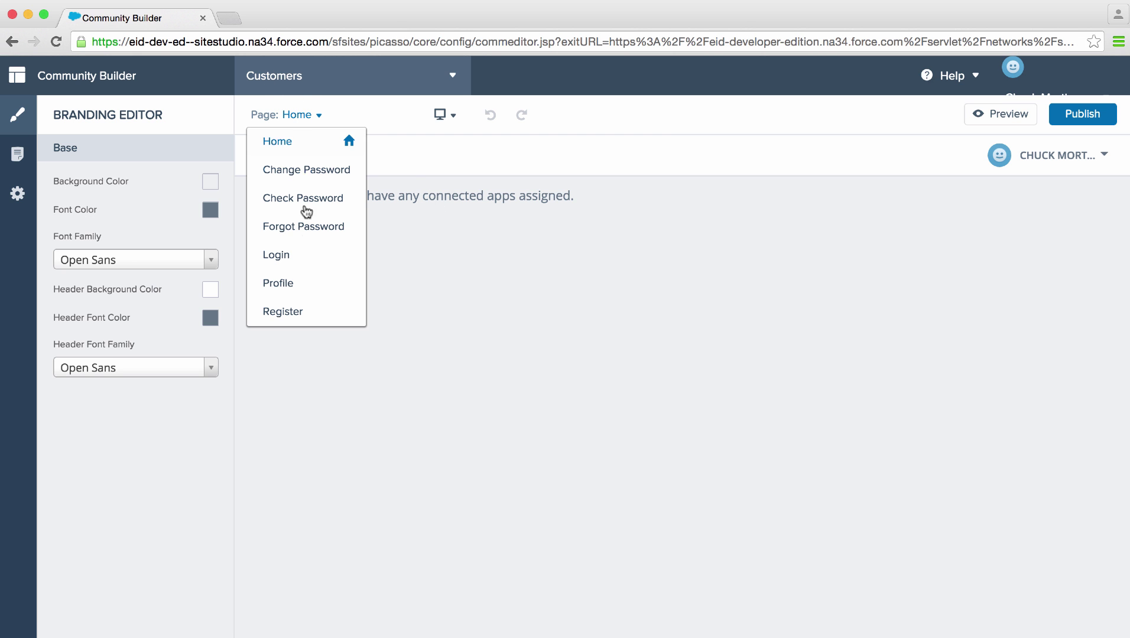
{"action": "left_click", "coordinate": [293, 255]}
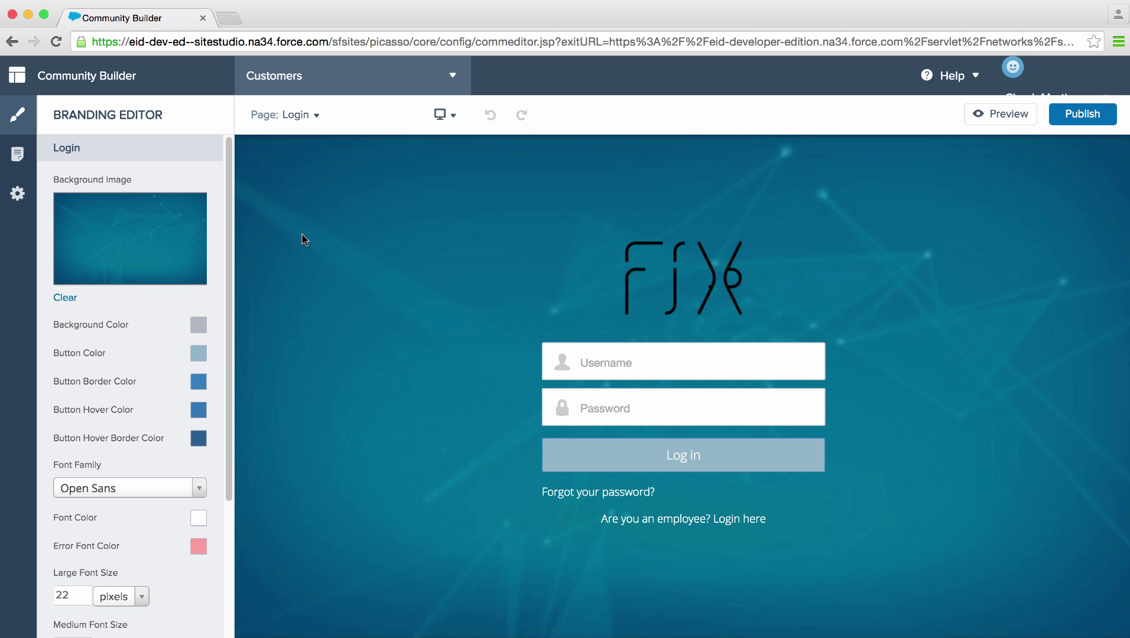
{"action": "left_click", "coordinate": [79, 258]}
{"action": "left_click", "coordinate": [565, 387]}
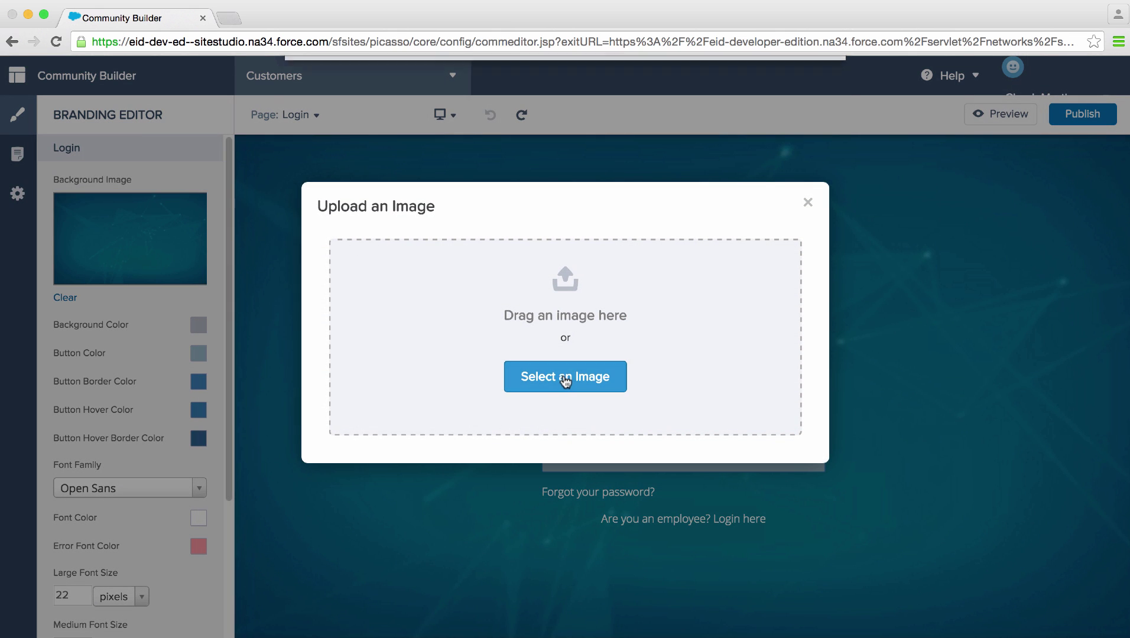
{"action": "double_click", "coordinate": [506, 169]}
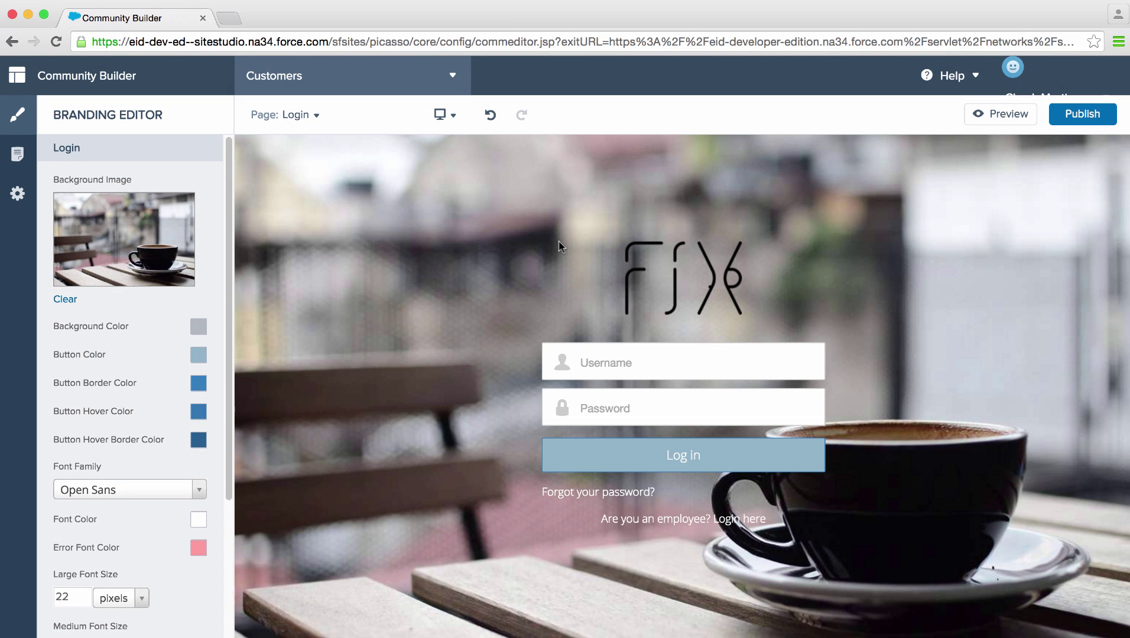
Step: Make the login button teal, apply card transparency 1, and set the font color to #000000
{"action": "left_click", "coordinate": [198, 355]}
{"action": "left_click_drag", "start_coordinate": [182, 421], "coordinate": [182, 414]}
{"action": "left_click", "coordinate": [229, 240]}
{"action": "scroll", "coordinate": [136, 384], "scroll_direction": "down", "scroll_amount": 5}
{"action": "left_click", "coordinate": [72, 618]}
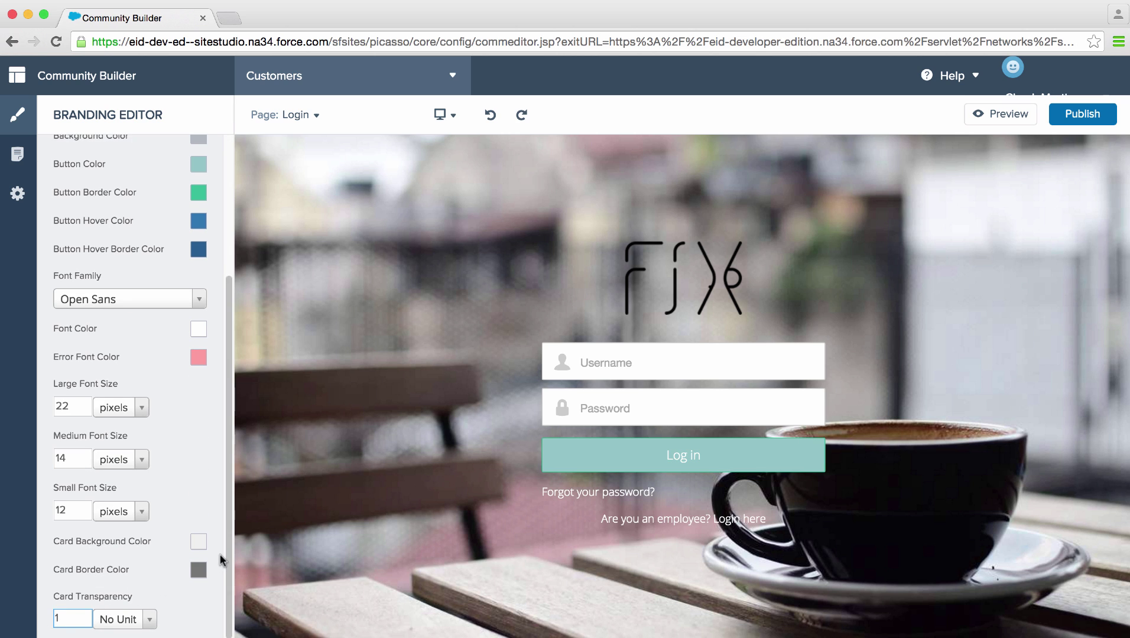
{"action": "key", "text": "Tab"}
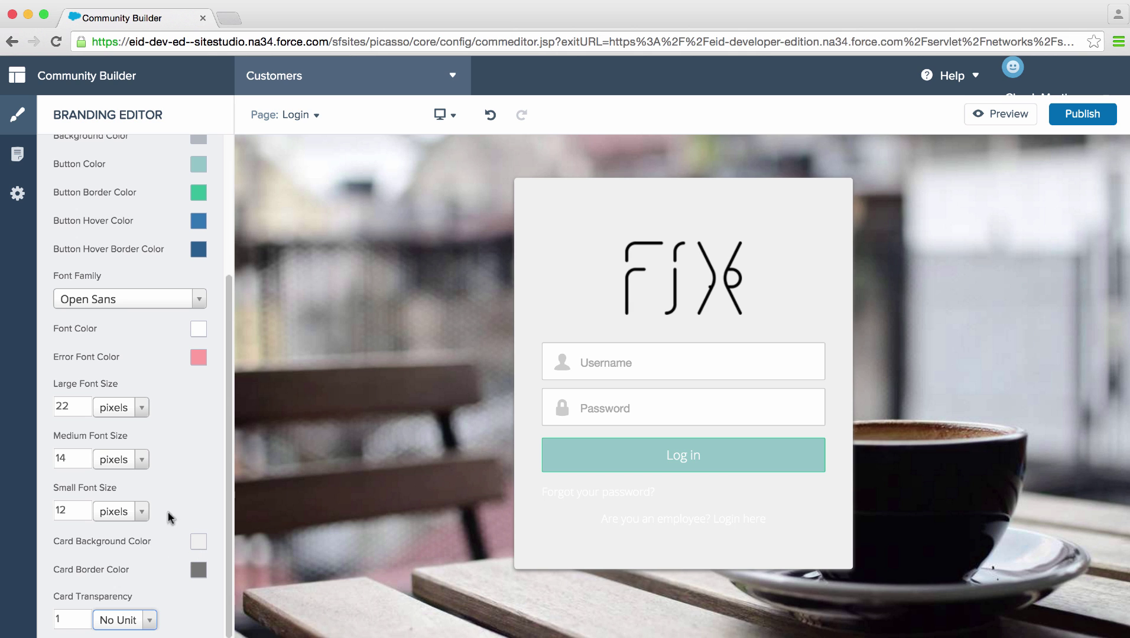
{"action": "left_click", "coordinate": [198, 329]}
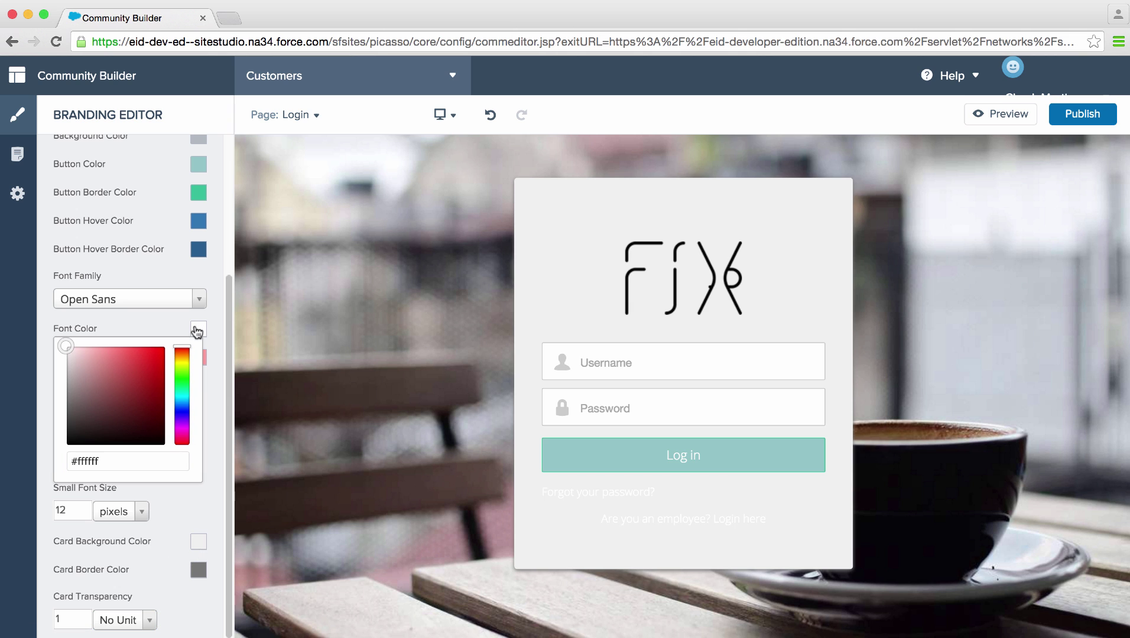
{"action": "left_click_drag", "start_coordinate": [116, 435], "coordinate": [67, 448]}
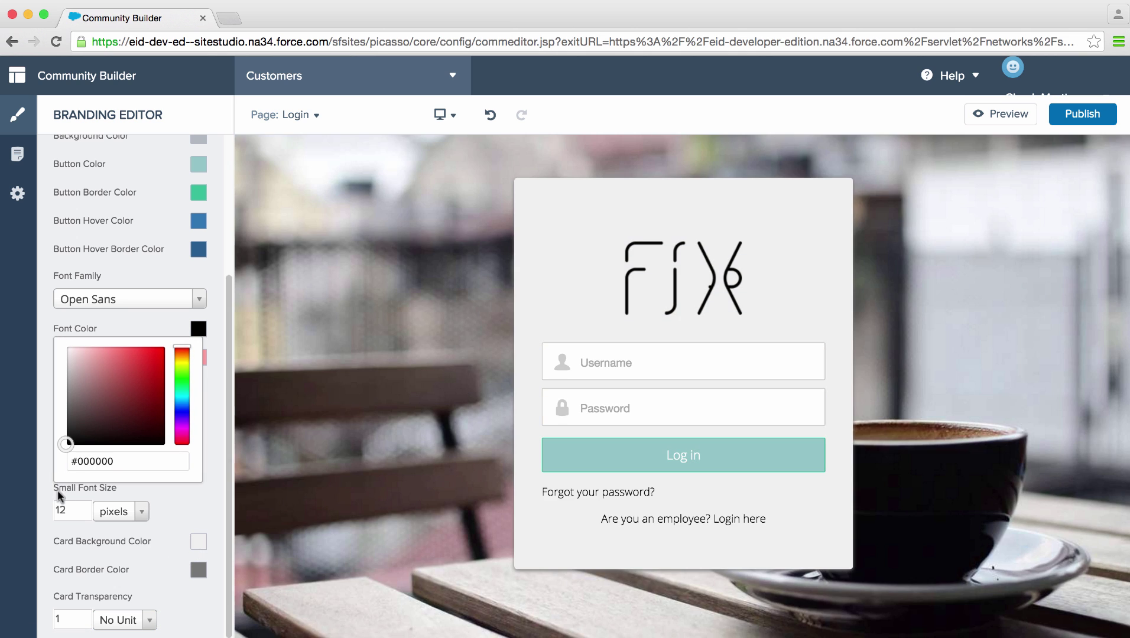
{"action": "left_click", "coordinate": [210, 467]}
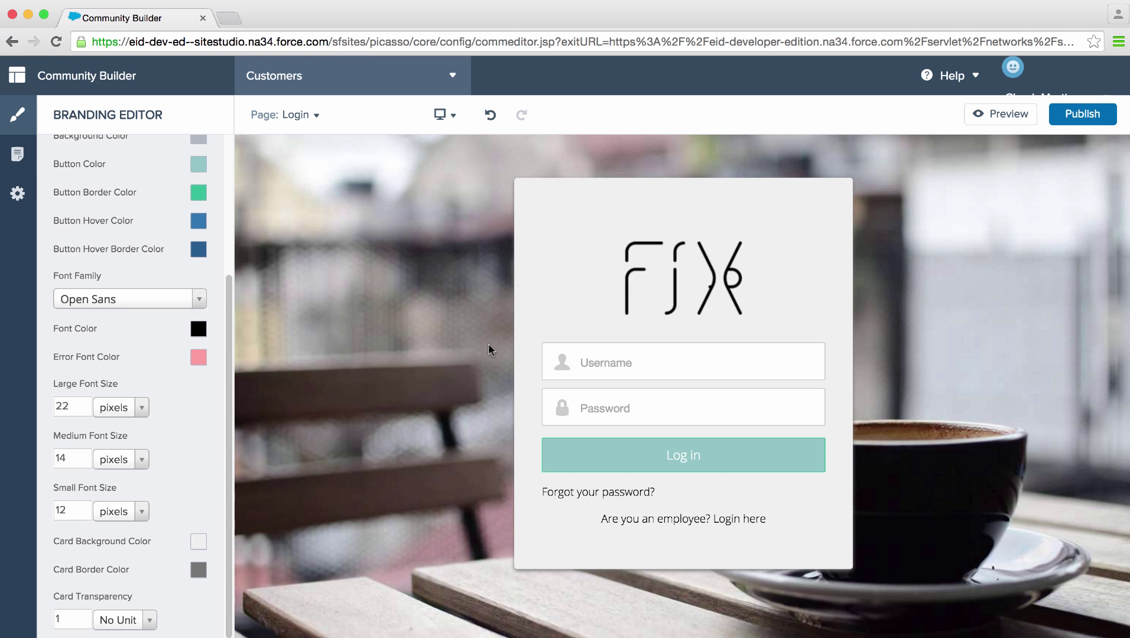
Step: Preview the login page at phone, tablet and desktop sizes
{"action": "left_click", "coordinate": [454, 118]}
{"action": "left_click", "coordinate": [459, 147]}
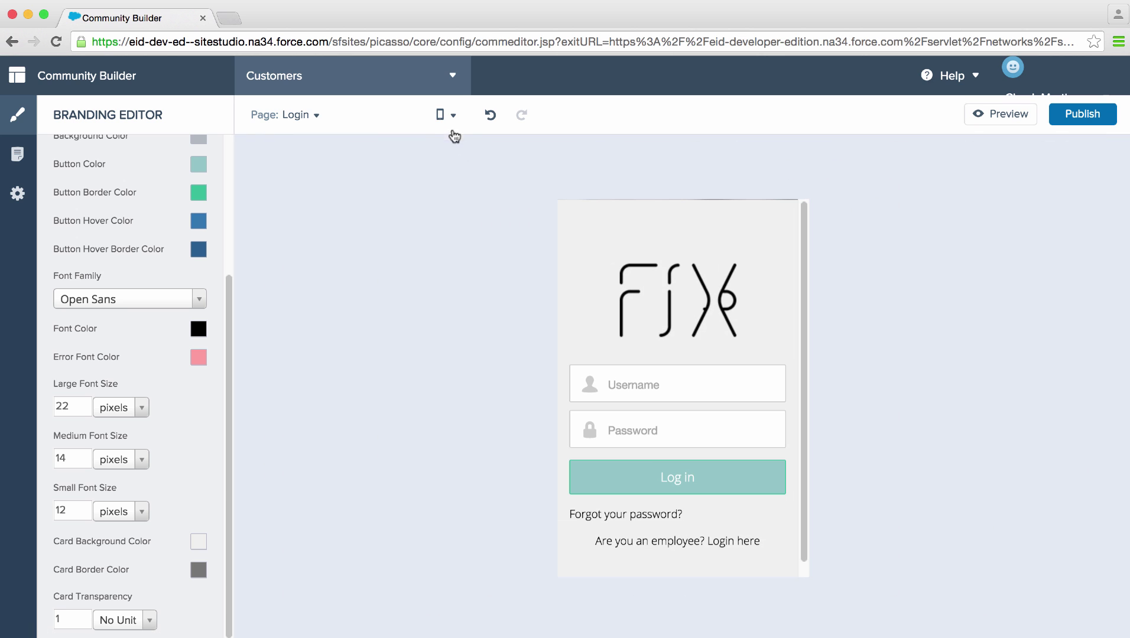
{"action": "left_click", "coordinate": [446, 118]}
{"action": "left_click", "coordinate": [451, 168]}
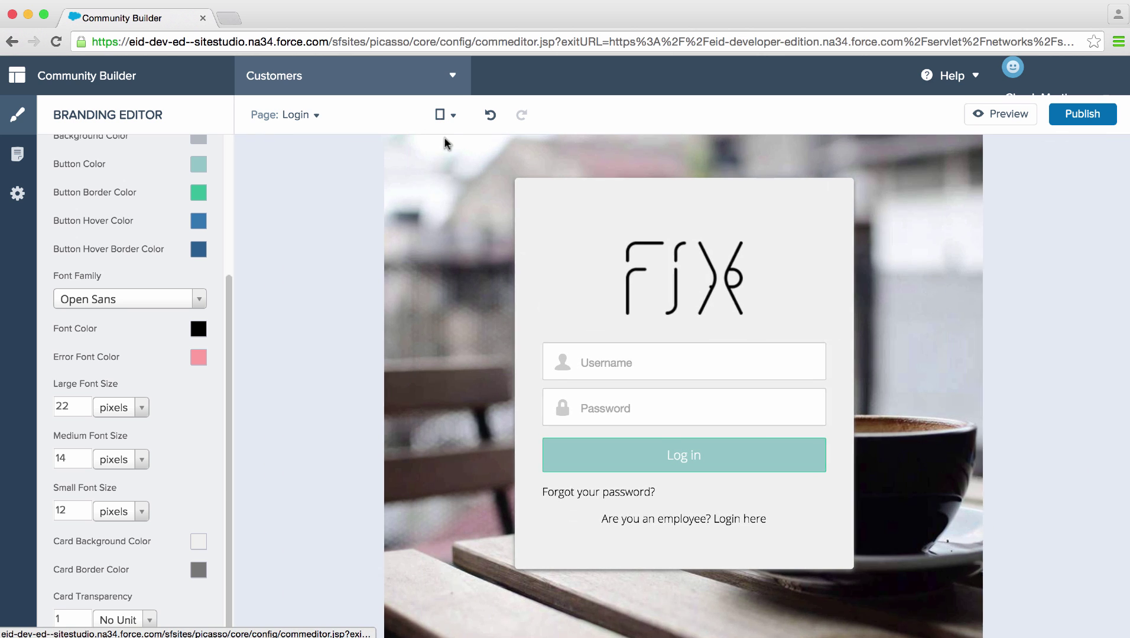
{"action": "left_click", "coordinate": [444, 116]}
{"action": "left_click", "coordinate": [460, 196]}
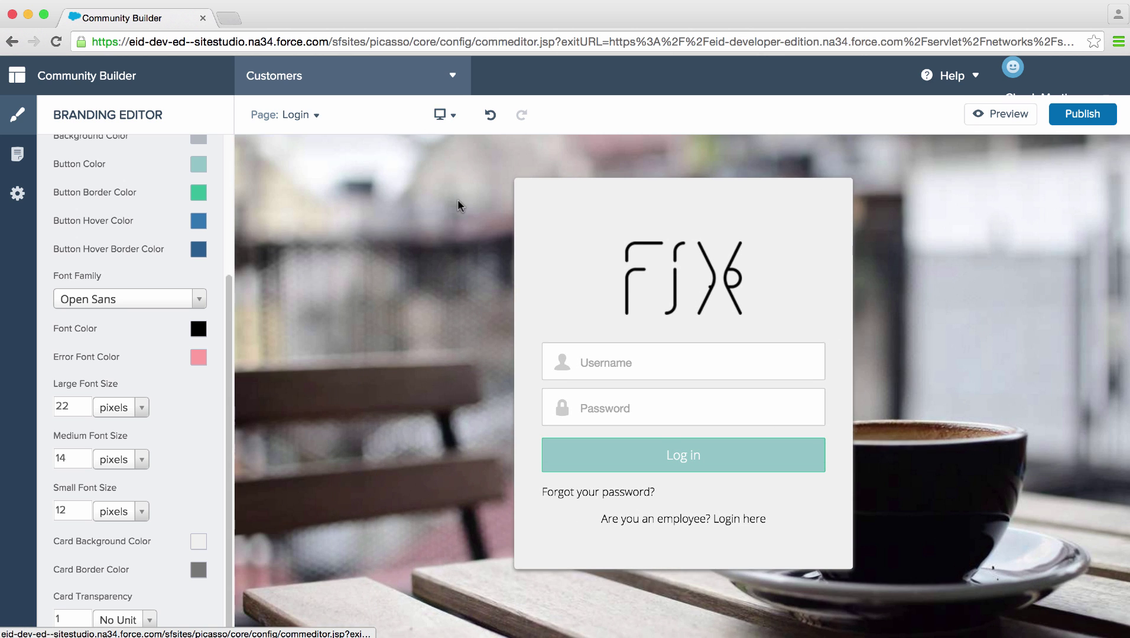
{"action": "left_click", "coordinate": [302, 115]}
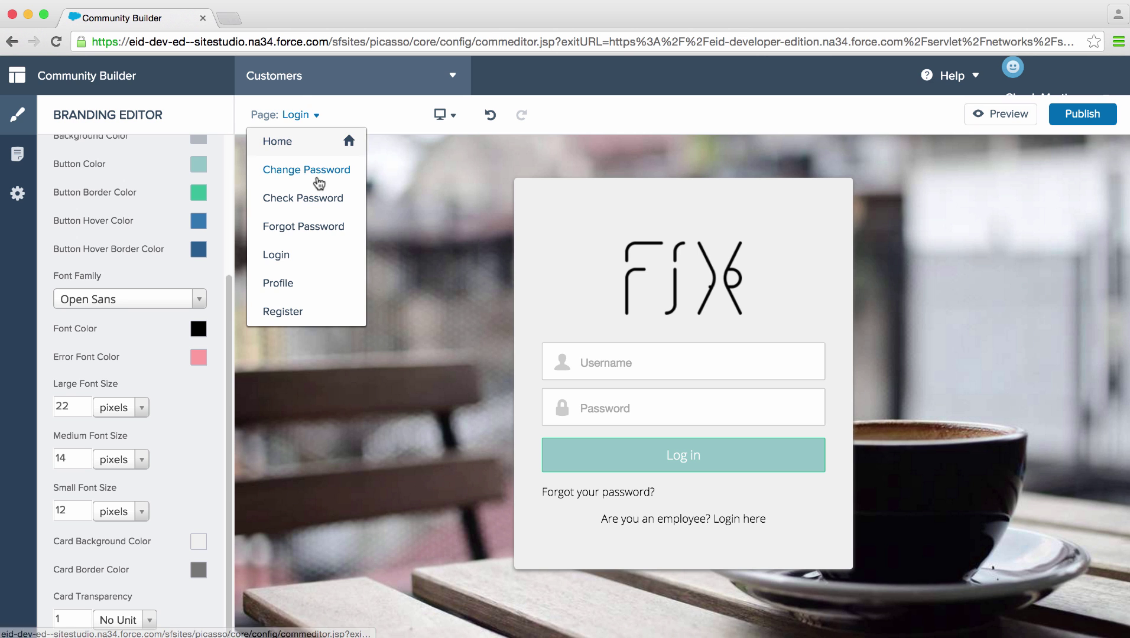
Step: Check the Register page, publish the community, and return to Community Management
{"action": "left_click", "coordinate": [294, 311]}
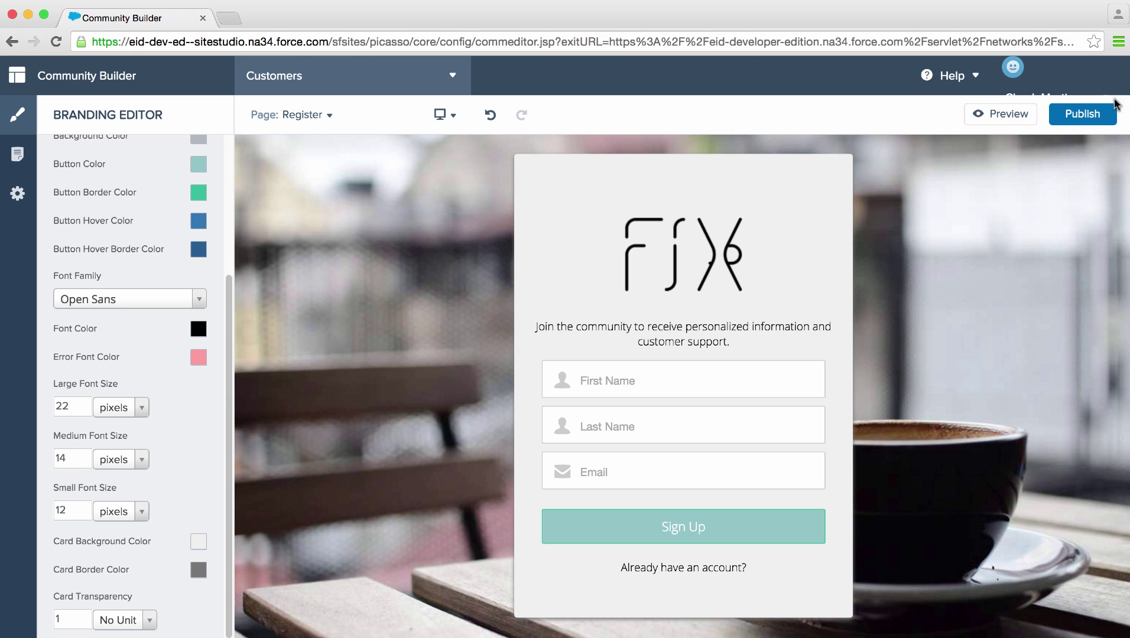
{"action": "left_click", "coordinate": [1094, 113]}
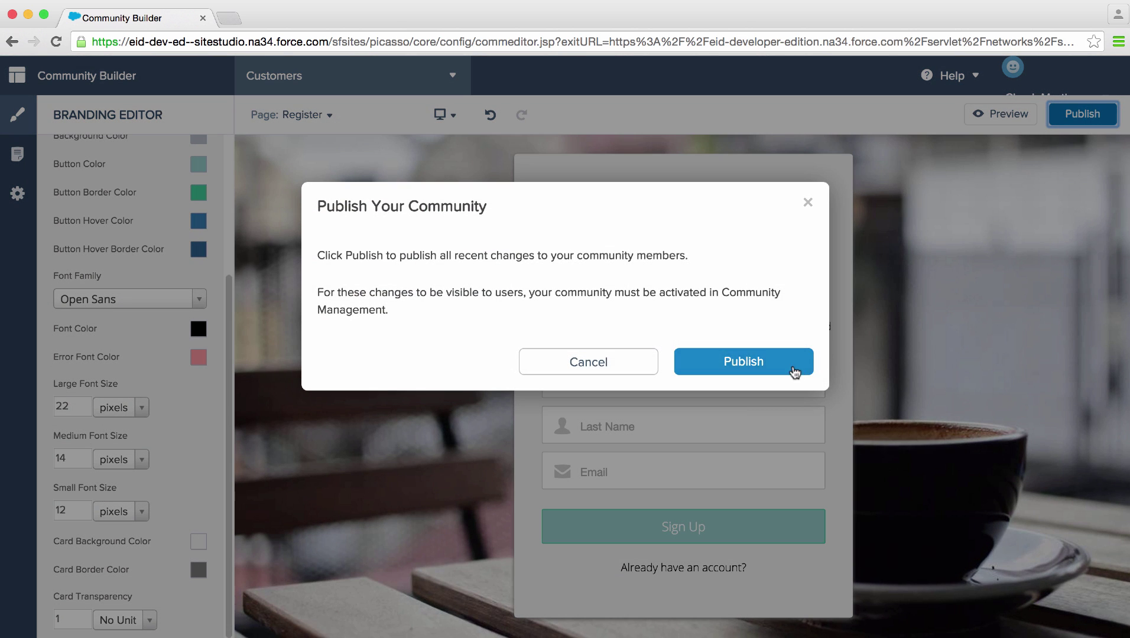
{"action": "left_click", "coordinate": [794, 371]}
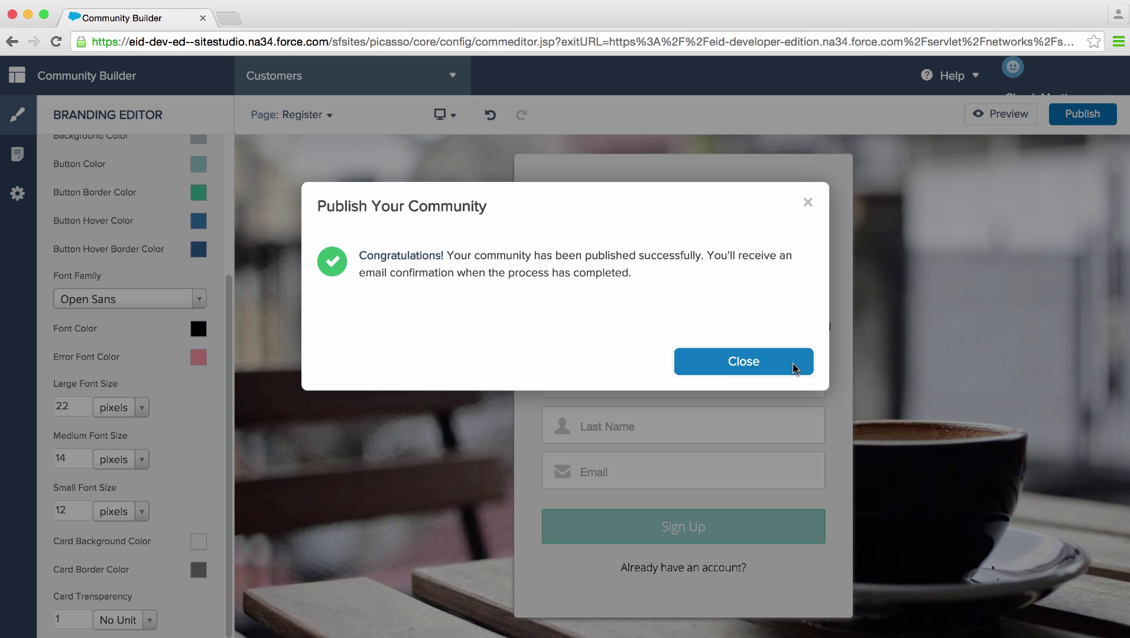
{"action": "left_click", "coordinate": [795, 371]}
{"action": "left_click", "coordinate": [372, 90]}
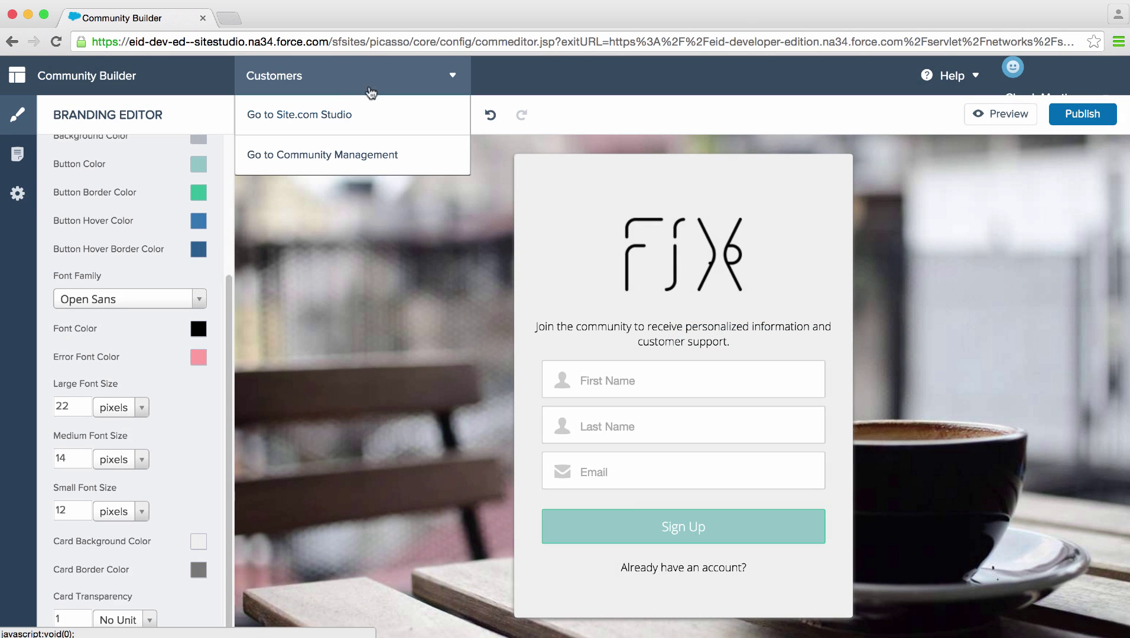
{"action": "left_click", "coordinate": [352, 153]}
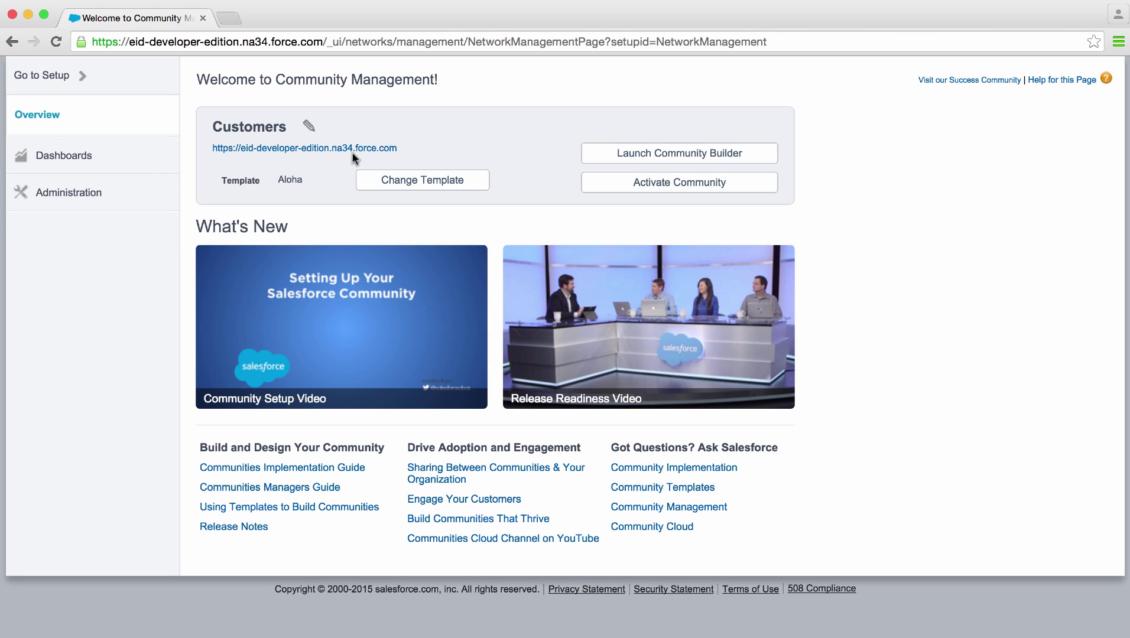
Step: Under Login & Registration, choose Community Builder Page as the login type and select the 'login' page
{"action": "left_click", "coordinate": [98, 195]}
{"action": "left_click", "coordinate": [85, 270]}
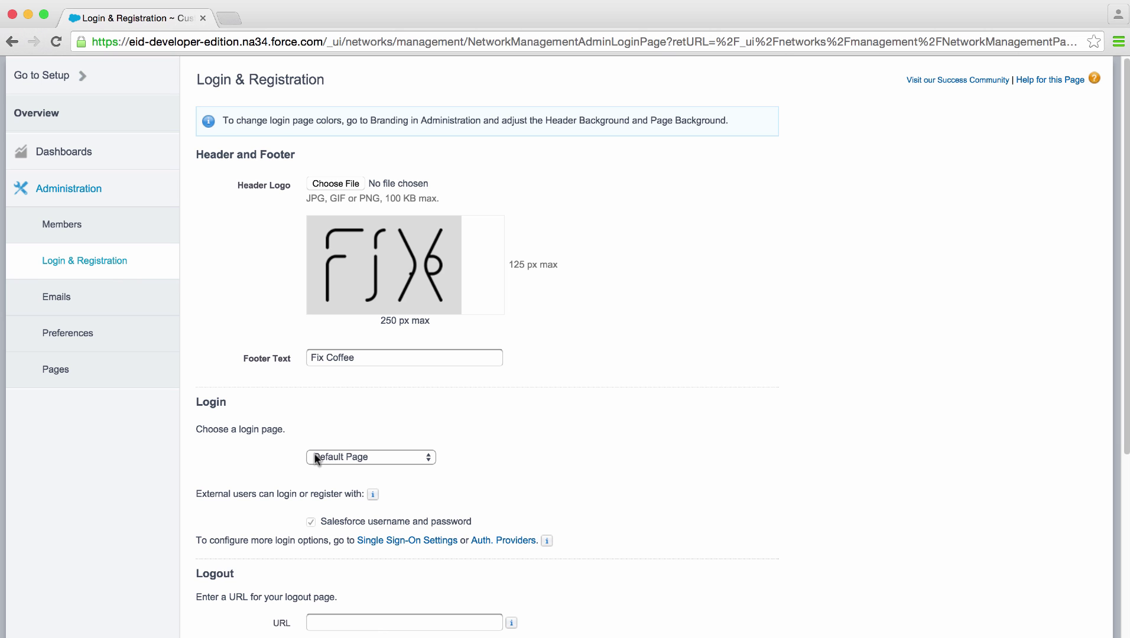
{"action": "left_click", "coordinate": [406, 463]}
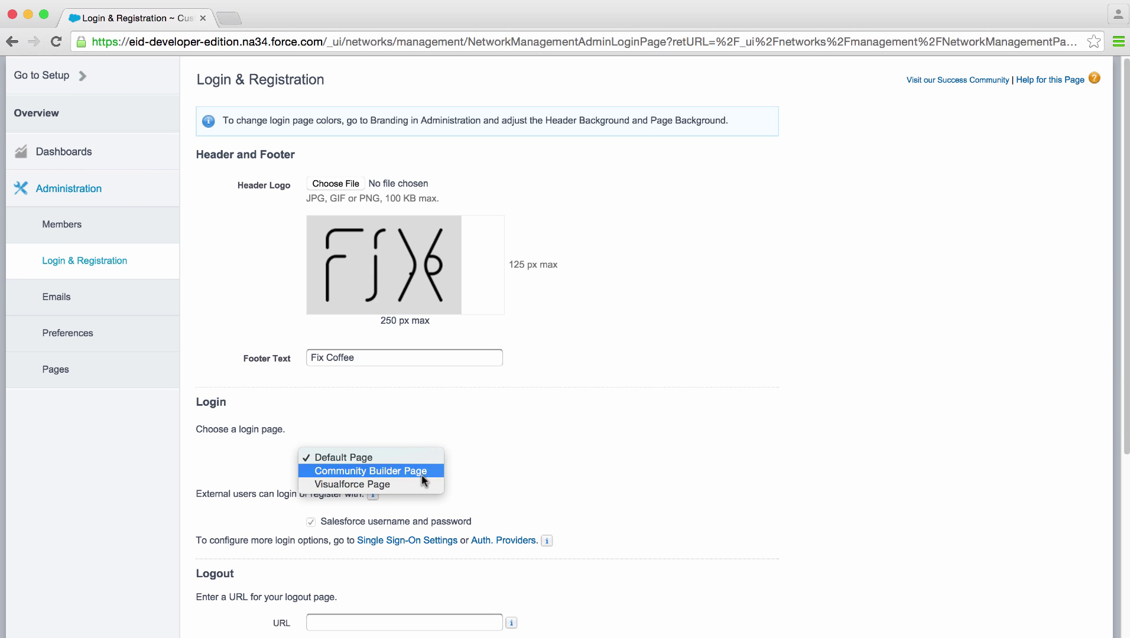
{"action": "left_click", "coordinate": [422, 473]}
{"action": "left_click", "coordinate": [650, 458]}
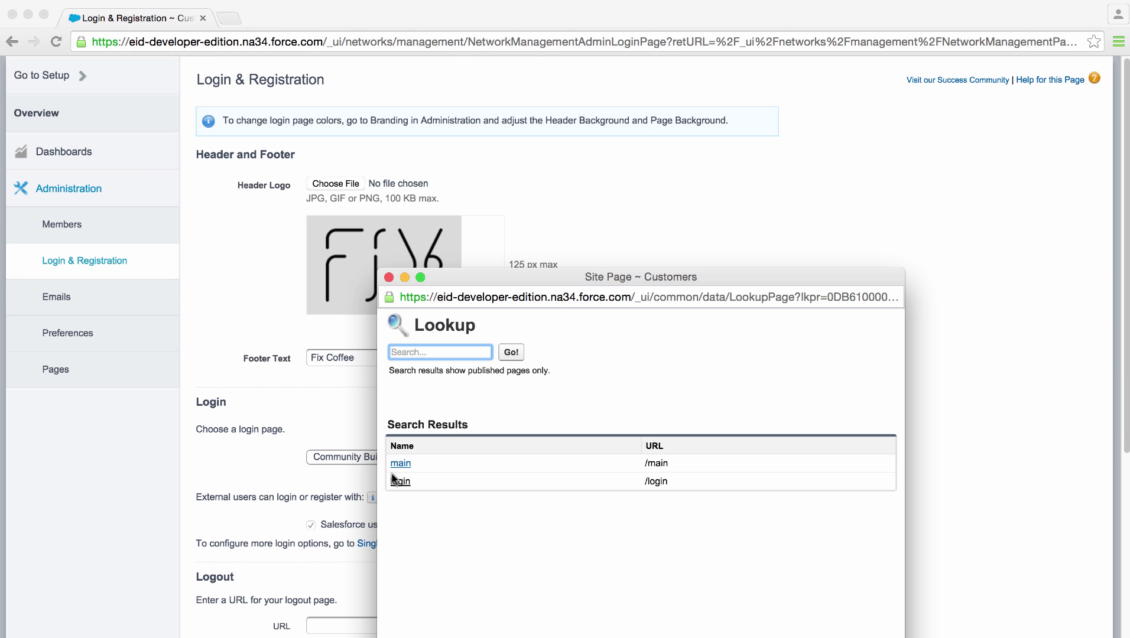
{"action": "left_click", "coordinate": [400, 481]}
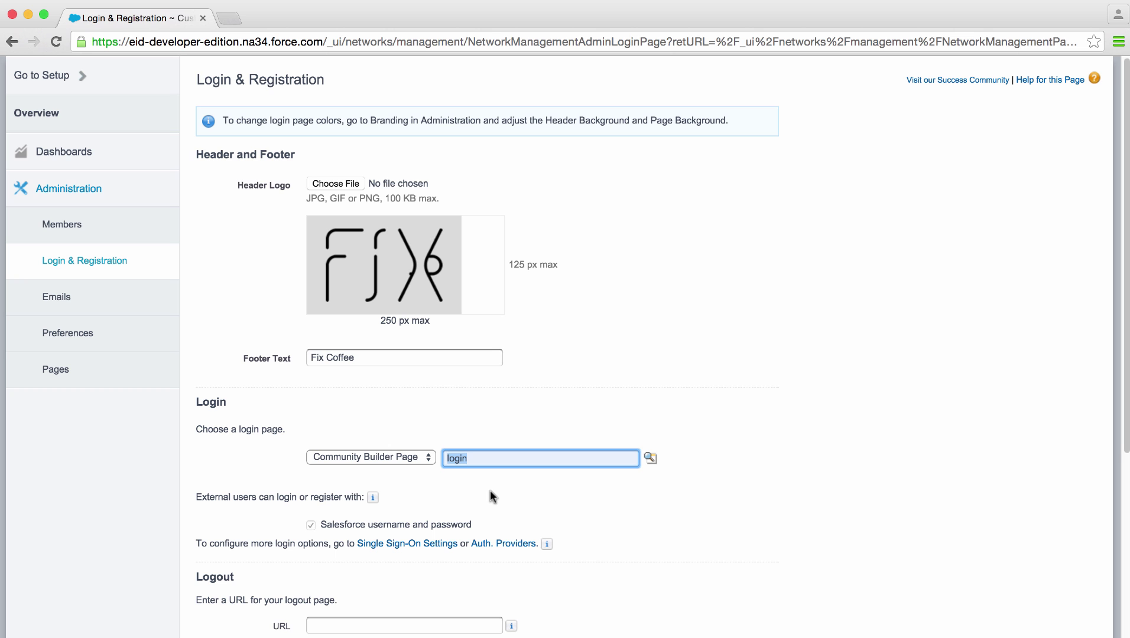
{"action": "scroll", "coordinate": [650, 414], "scroll_direction": "down", "scroll_amount": 5}
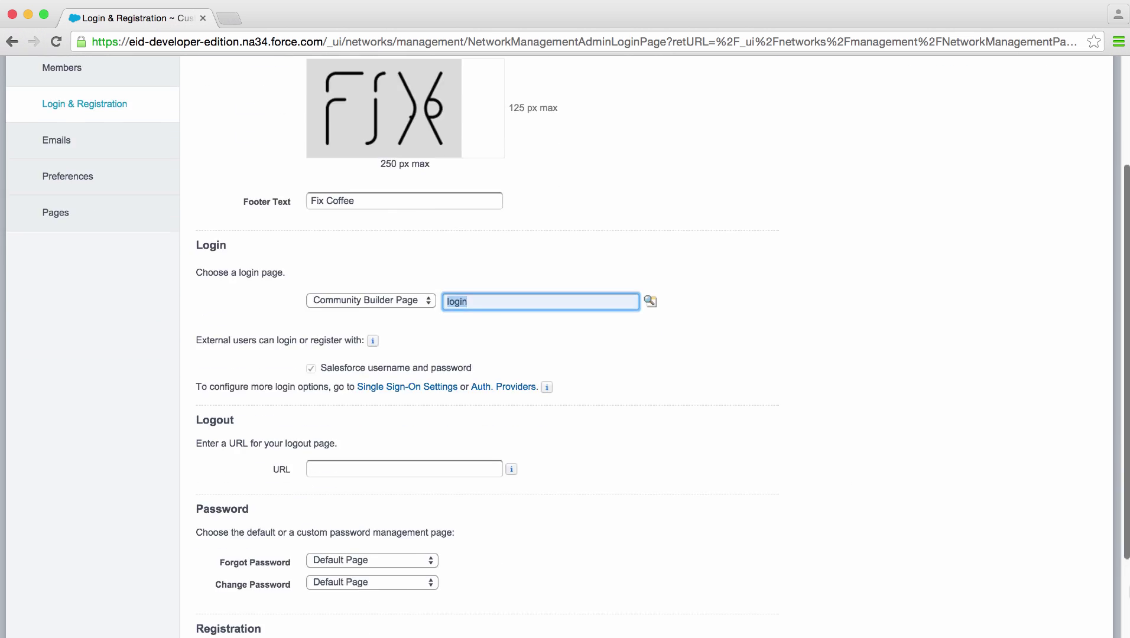
Step: Save the login setting and load the community's base address, without 'login', in the private window
{"action": "left_click", "coordinate": [423, 578]}
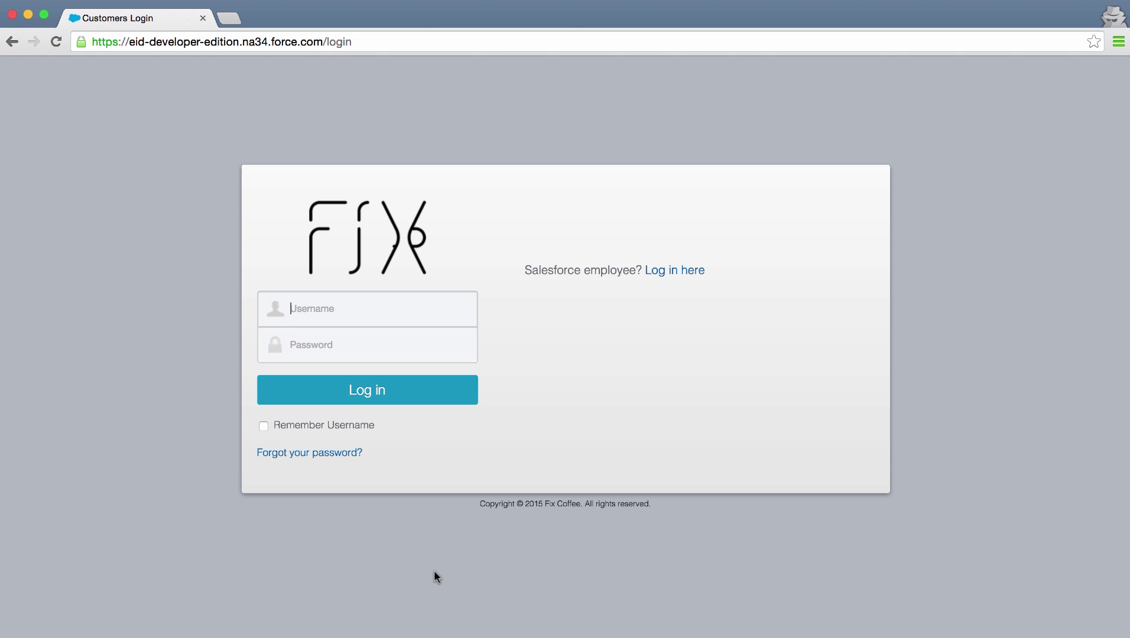
{"action": "double_click", "coordinate": [339, 42]}
{"action": "key", "text": "BackSpace"}
{"action": "key", "text": "Return"}
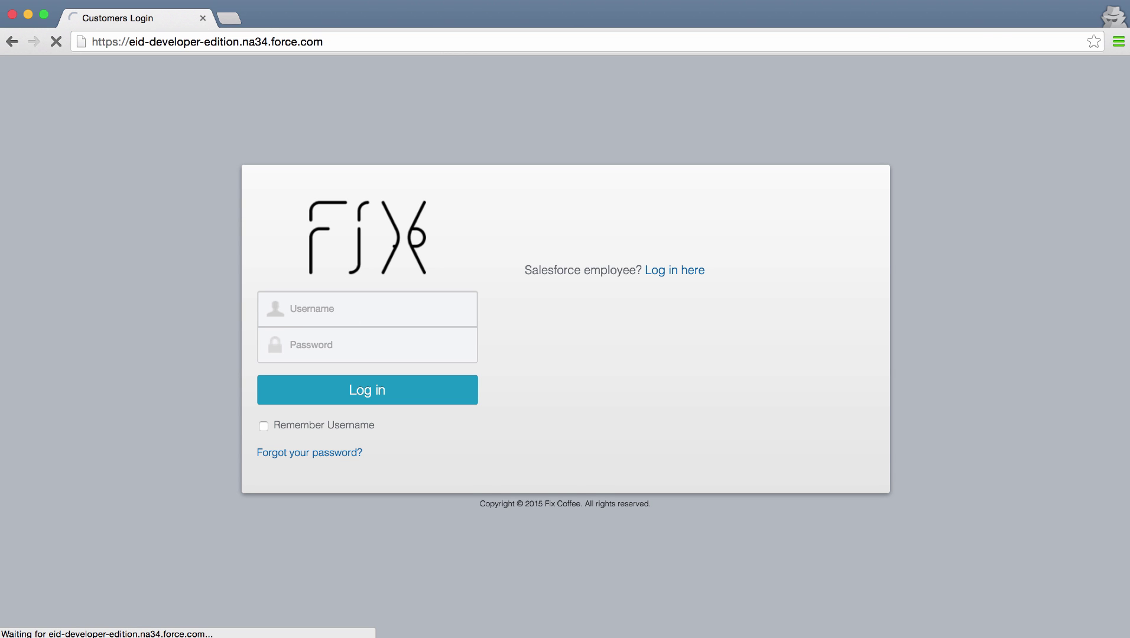